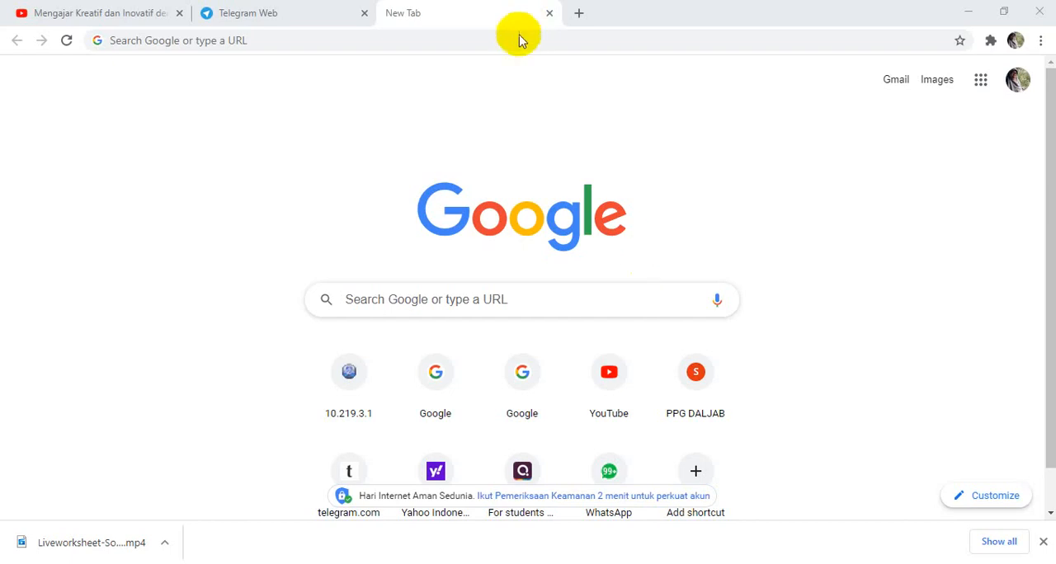
{"action": "left_click", "coordinate": [275, 40]}
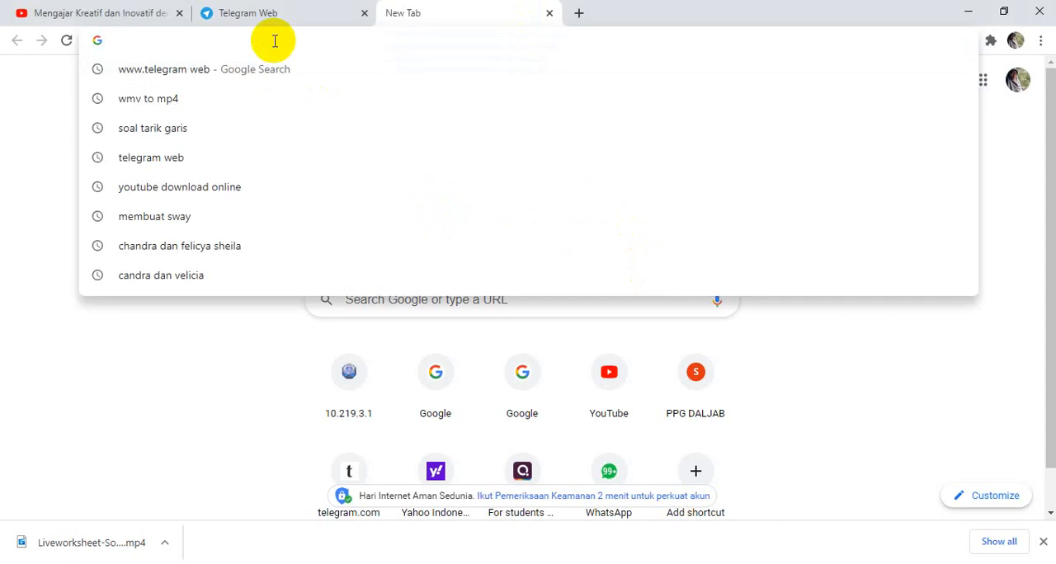
{"action": "type", "text": "www."}
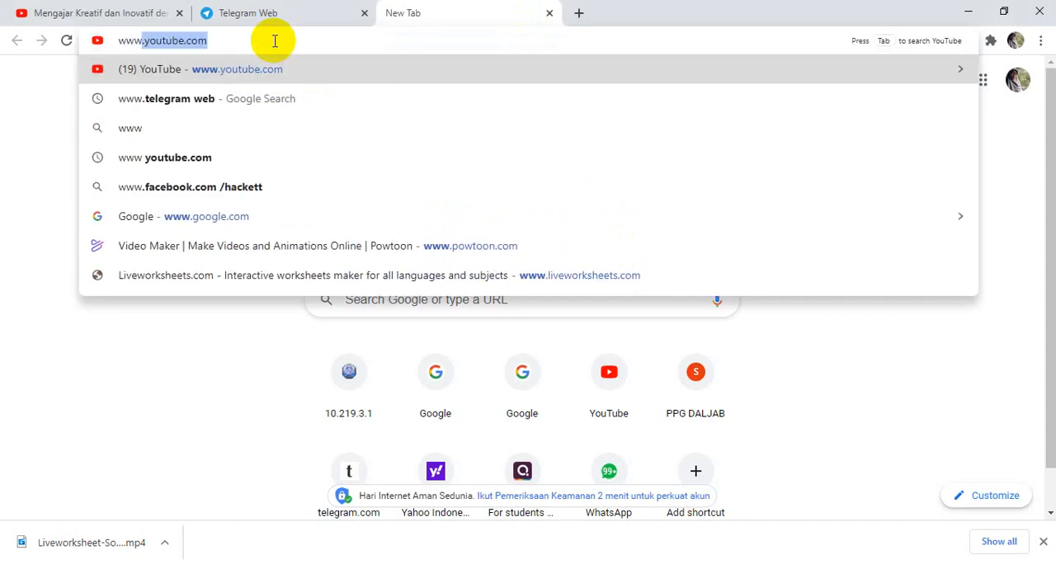
{"action": "type", "text": "live"}
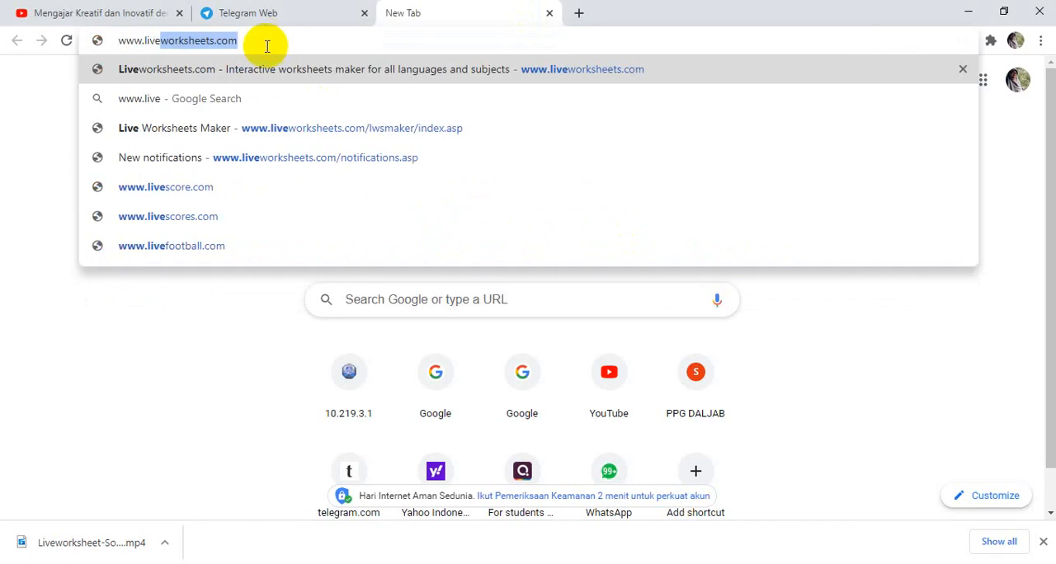
{"action": "key", "text": "Right"}
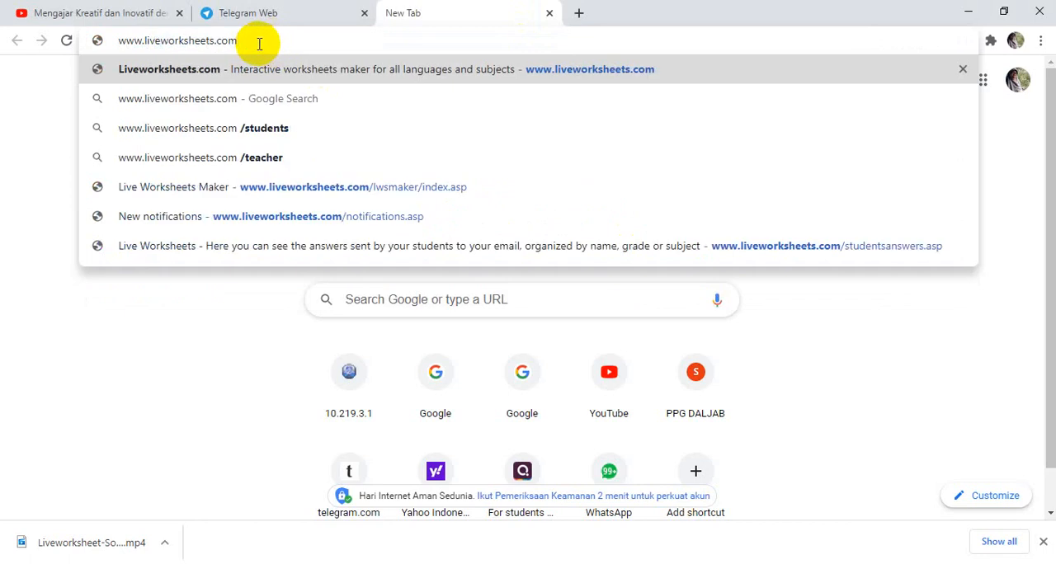
{"action": "key", "text": "Return"}
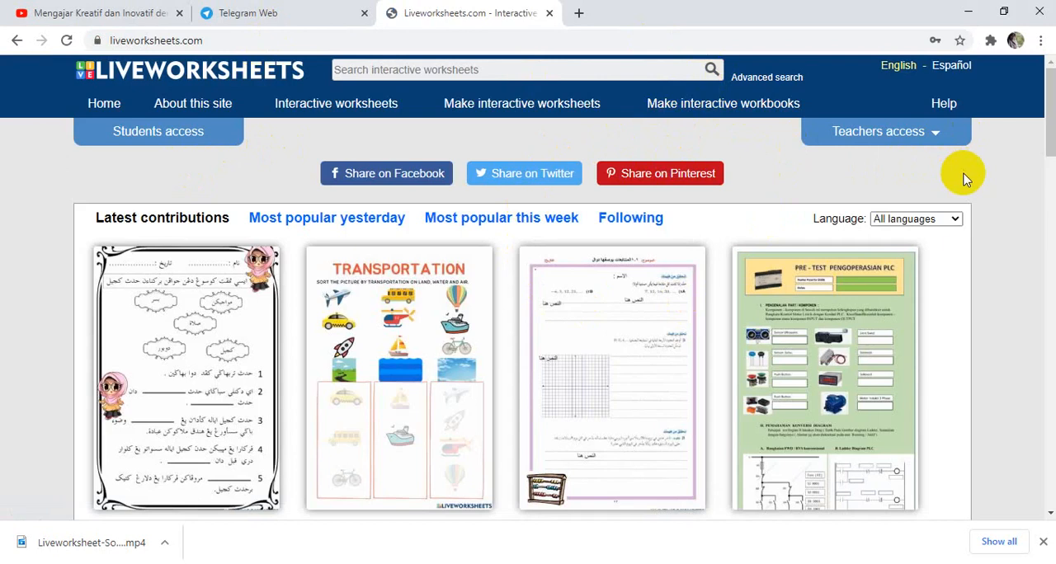
Open the teacher registration form and review its required and optional fields.
{"action": "left_click", "coordinate": [892, 142]}
{"action": "left_click", "coordinate": [892, 140]}
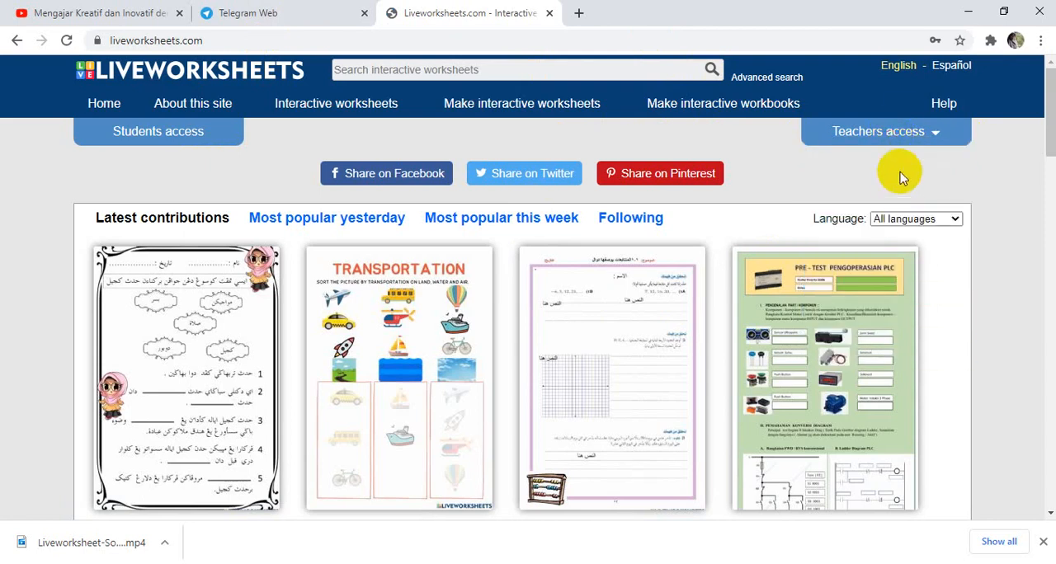
{"action": "left_click", "coordinate": [897, 137]}
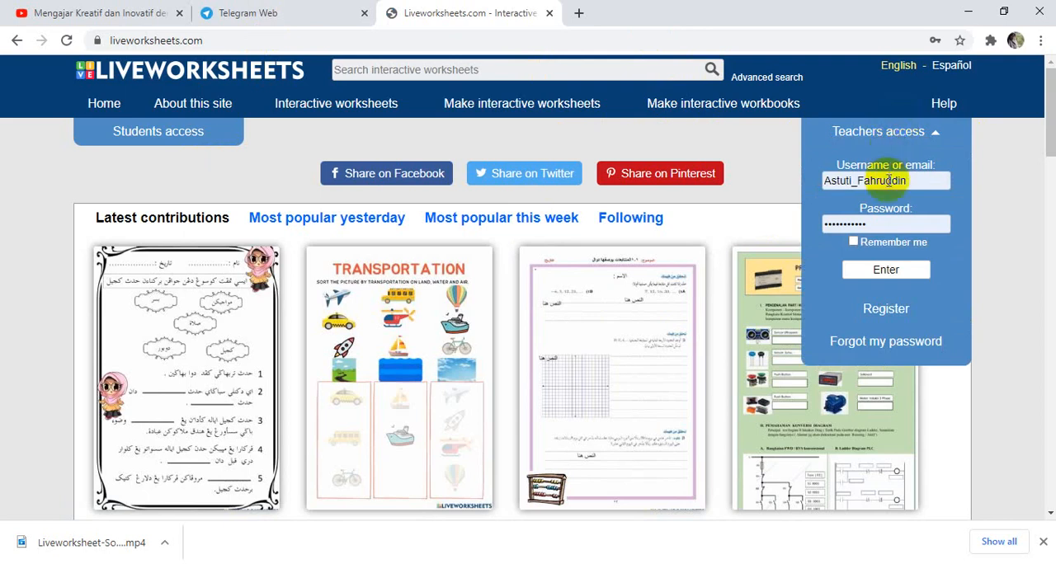
{"action": "left_click", "coordinate": [889, 312]}
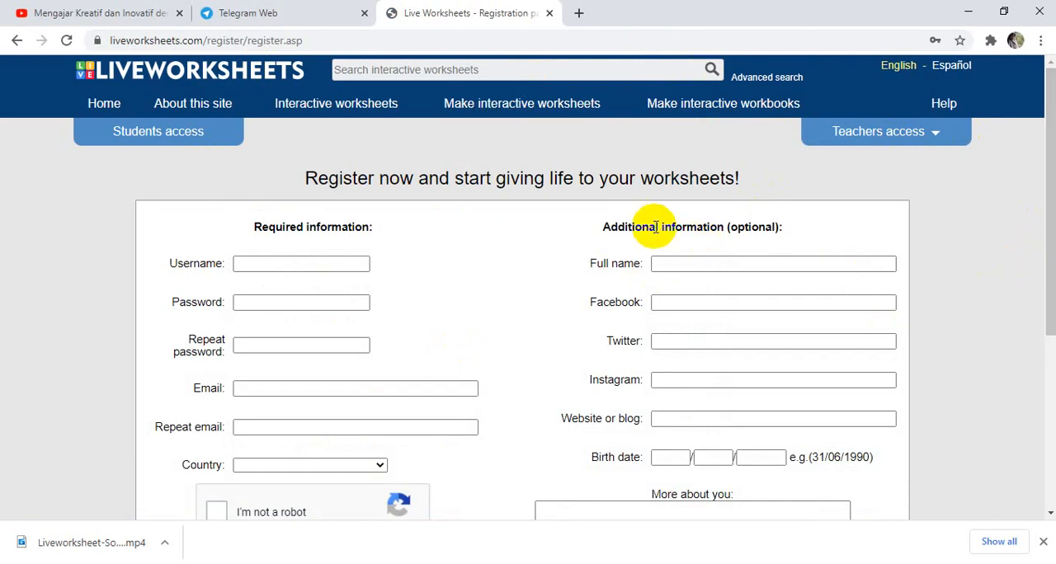
{"action": "left_click", "coordinate": [271, 266]}
{"action": "left_click", "coordinate": [425, 270]}
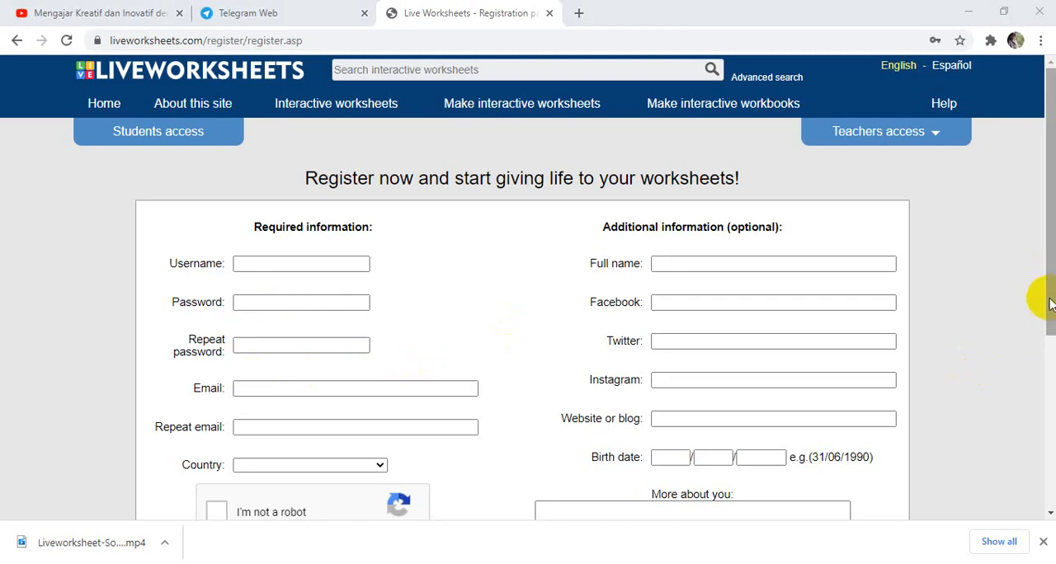
{"action": "left_click_drag", "start_coordinate": [1041, 288], "coordinate": [1052, 335]}
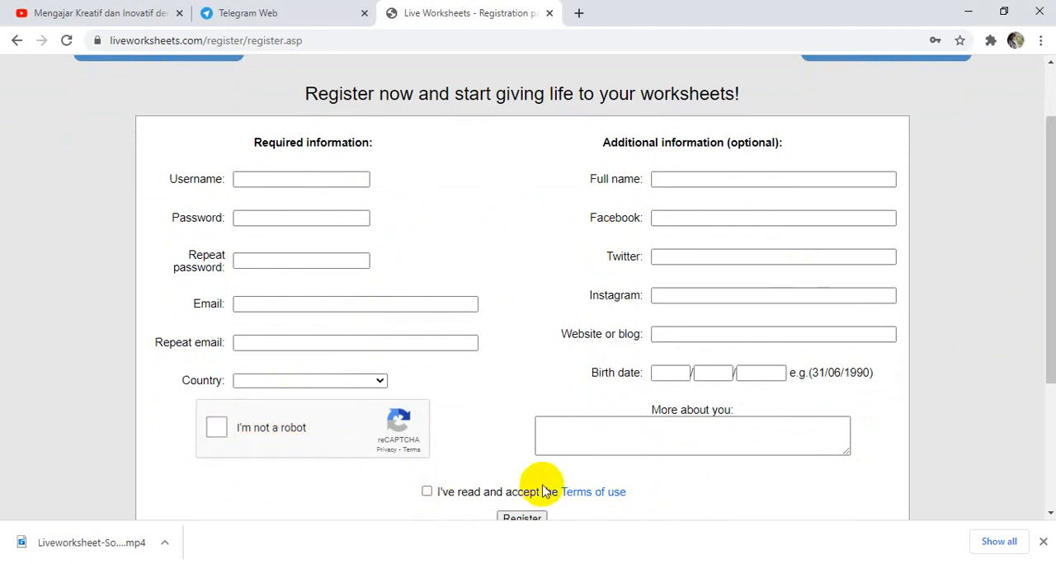
{"action": "scroll", "coordinate": [1048, 251], "scroll_direction": "down", "scroll_amount": 2}
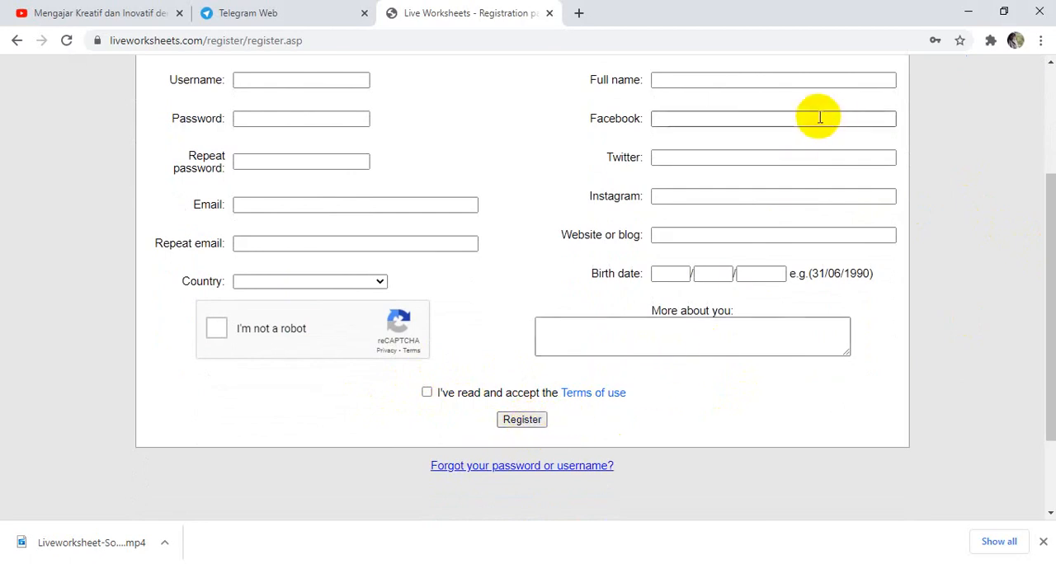
{"action": "scroll", "coordinate": [1035, 198], "scroll_direction": "up", "scroll_amount": 1}
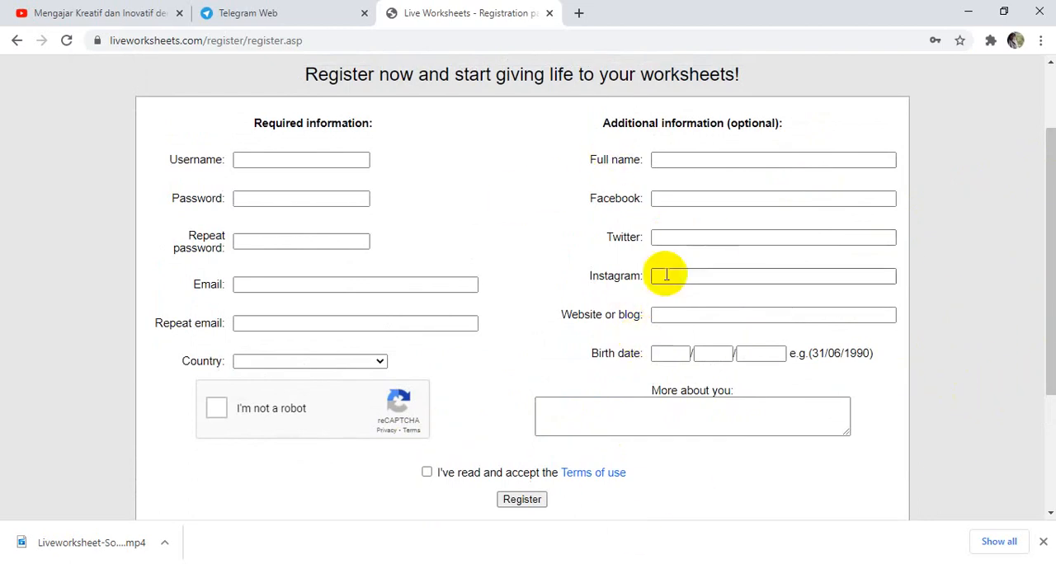
{"action": "left_click_drag", "start_coordinate": [1050, 201], "coordinate": [1050, 102]}
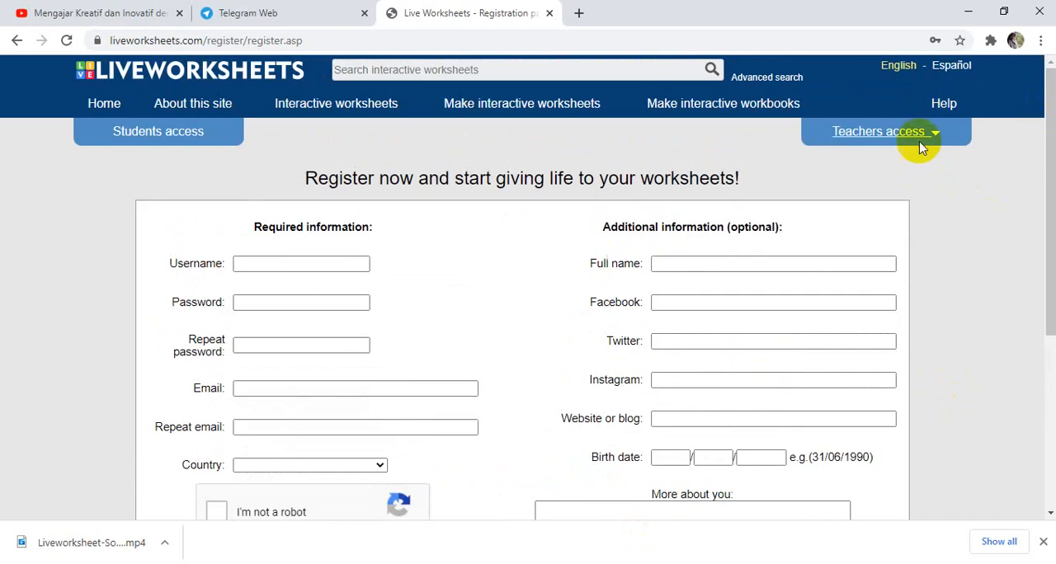
Log in to the teacher account with the saved credentials and start making an interactive worksheet.
{"action": "left_click", "coordinate": [875, 142]}
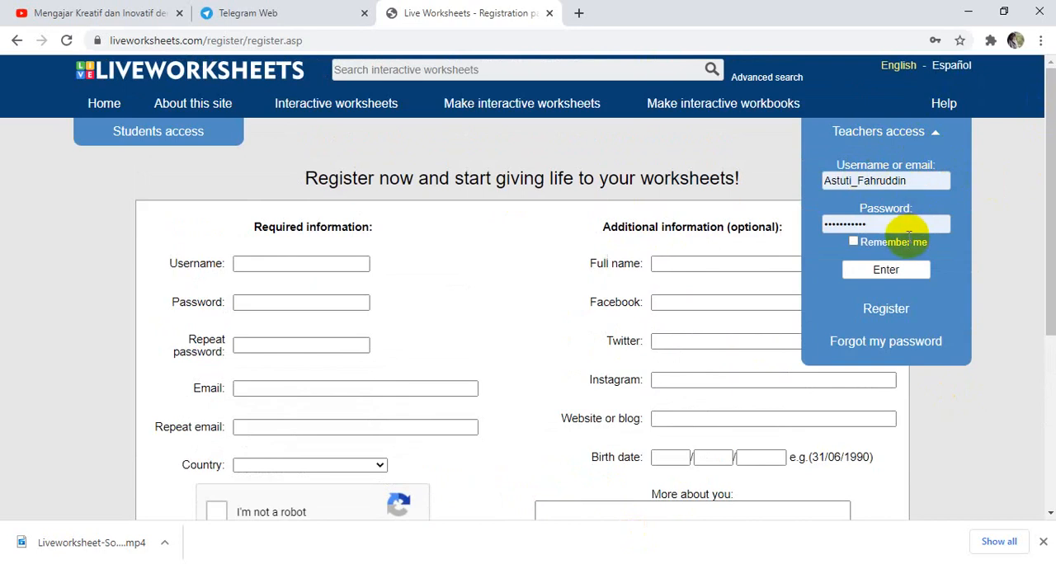
{"action": "left_click", "coordinate": [883, 274]}
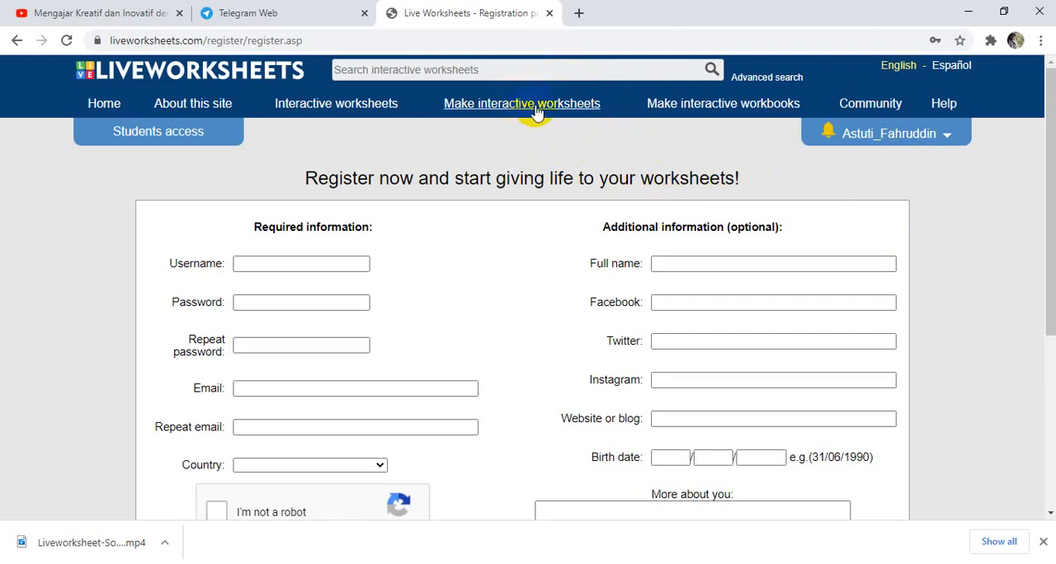
{"action": "mouse_move", "coordinate": [537, 112]}
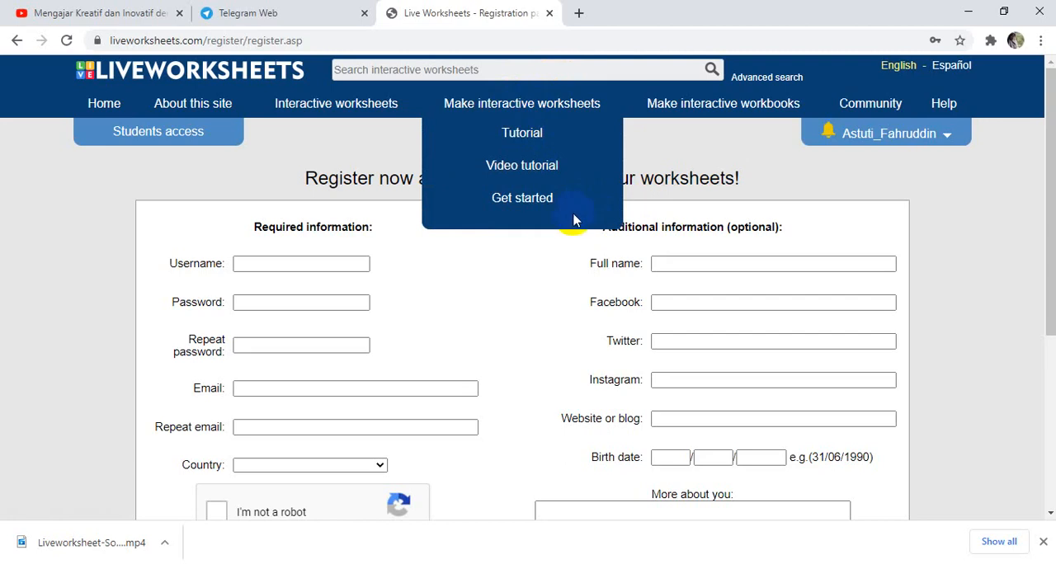
{"action": "left_click", "coordinate": [523, 199]}
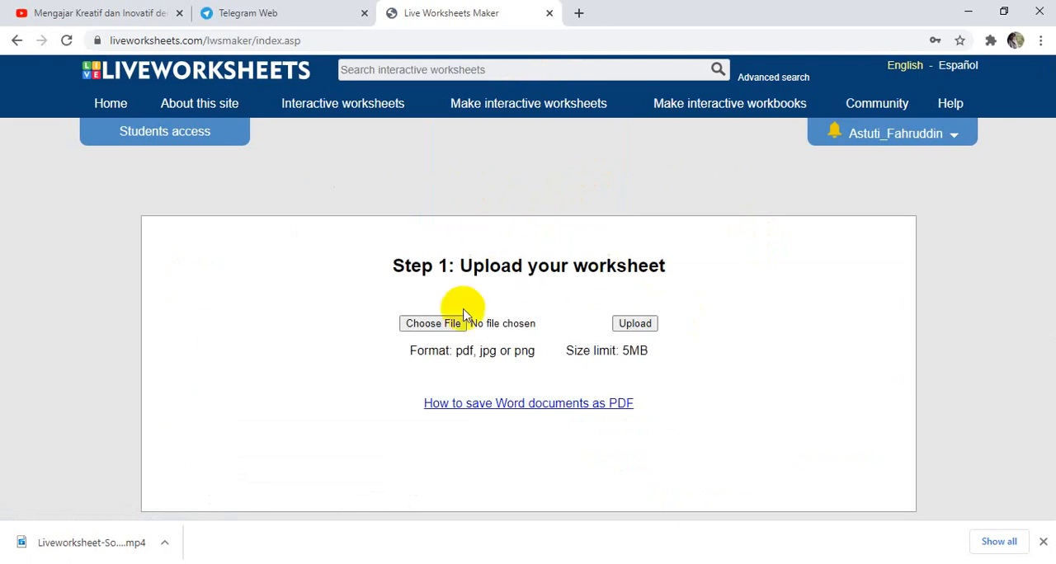
{"action": "left_click", "coordinate": [433, 324]}
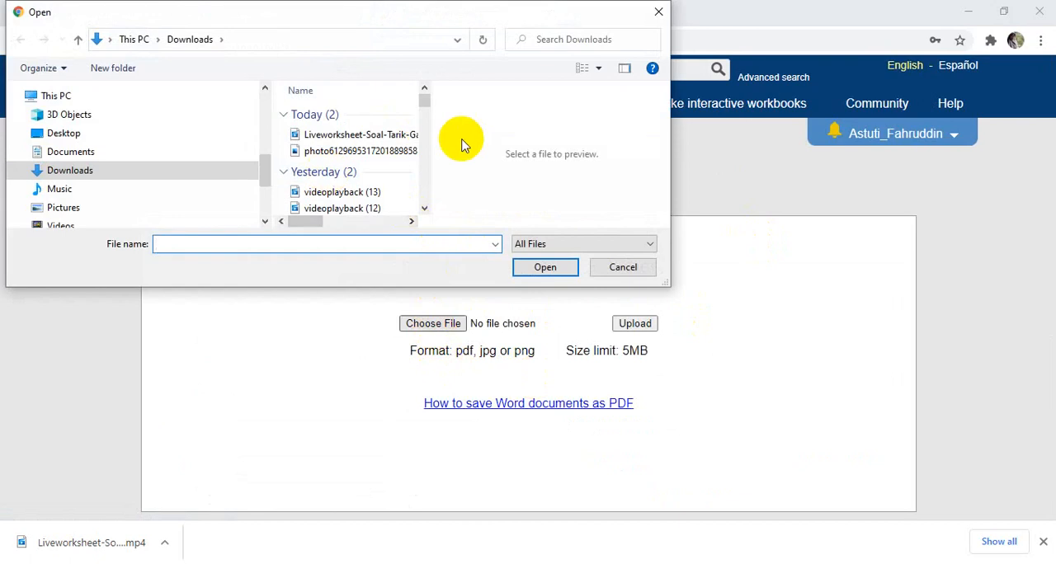
{"action": "left_click", "coordinate": [399, 153]}
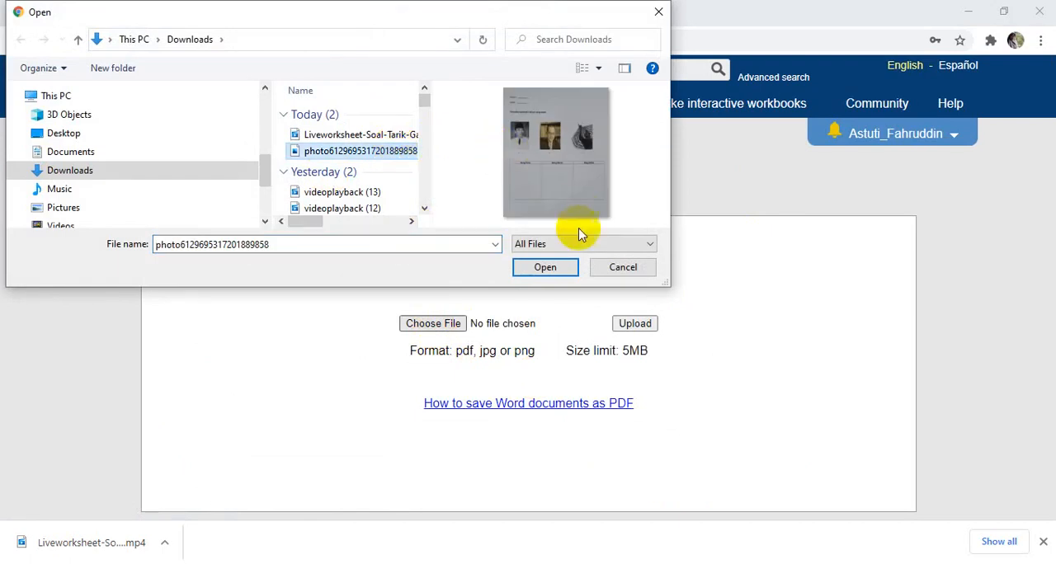
{"action": "left_click", "coordinate": [546, 268]}
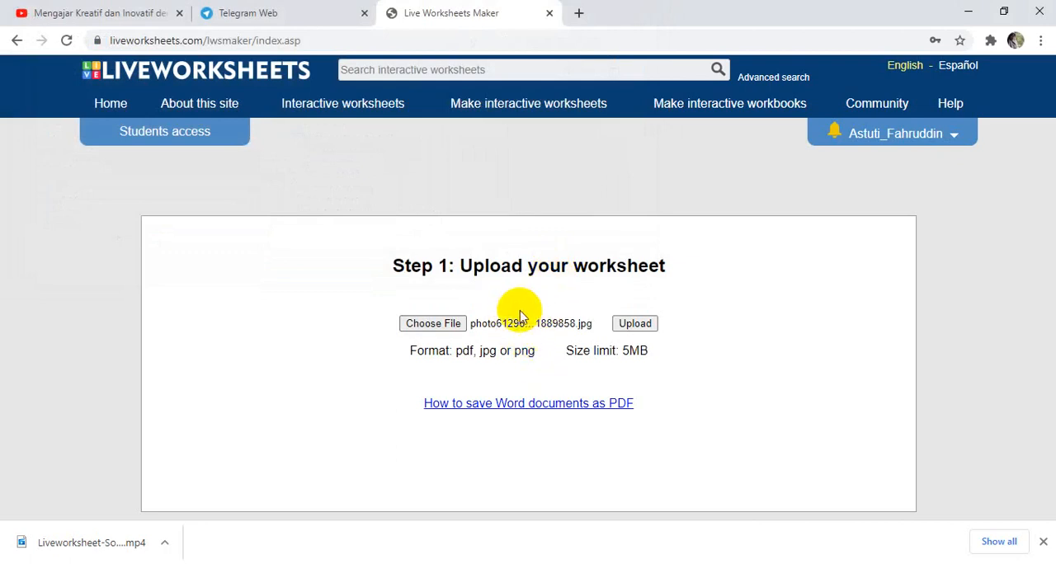
{"action": "left_click", "coordinate": [635, 324]}
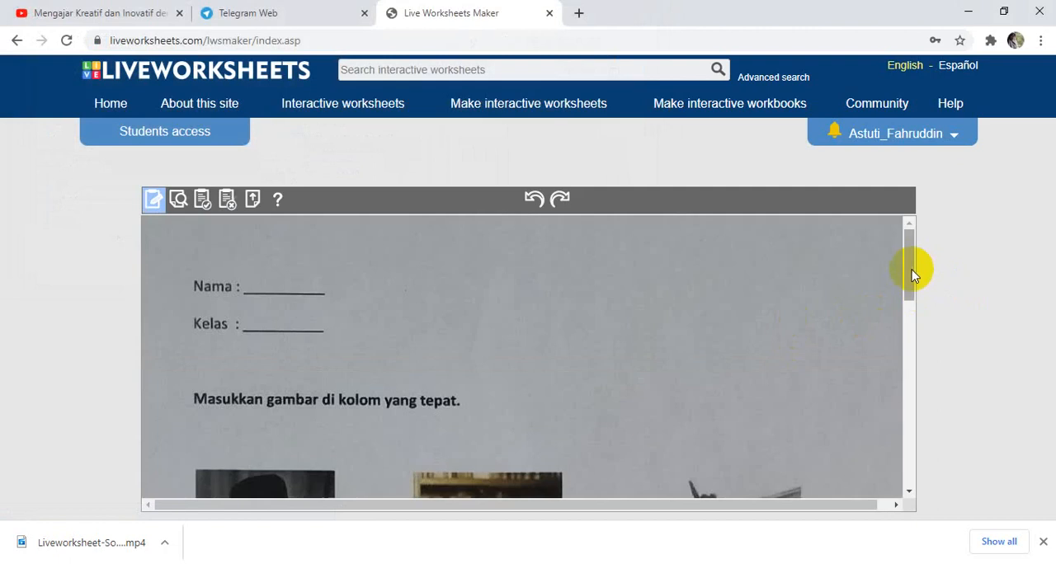
Draw an answer box over the Nama blank and undo it.
{"action": "left_click_drag", "start_coordinate": [912, 274], "coordinate": [924, 240]}
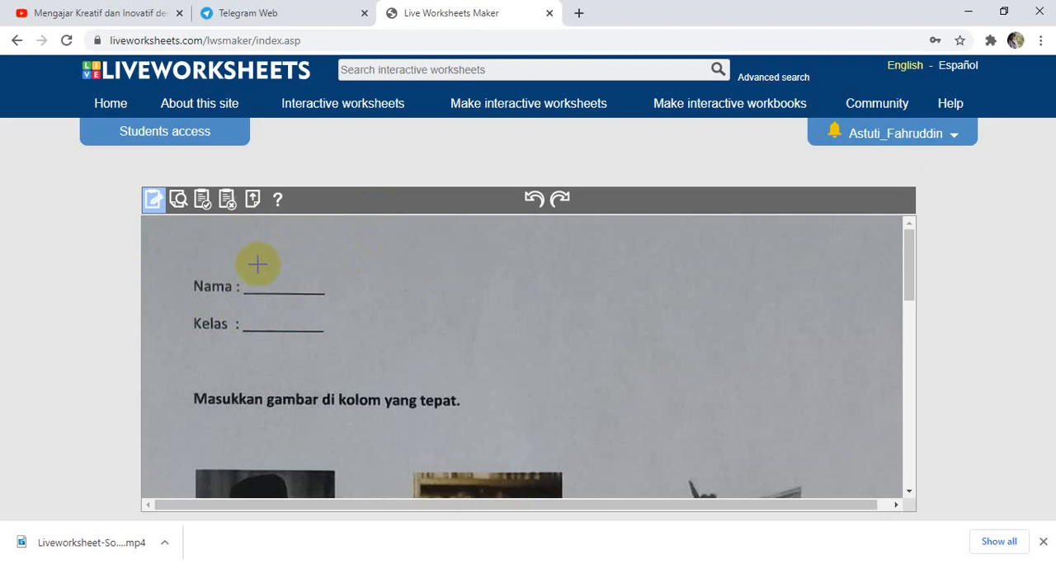
{"action": "left_click_drag", "start_coordinate": [248, 263], "coordinate": [349, 302]}
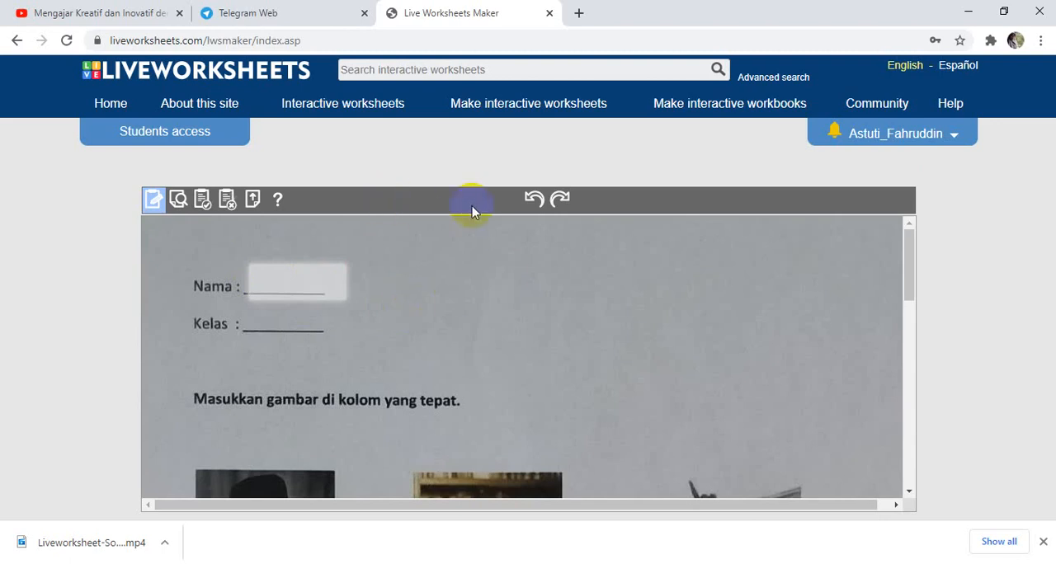
{"action": "left_click", "coordinate": [533, 201]}
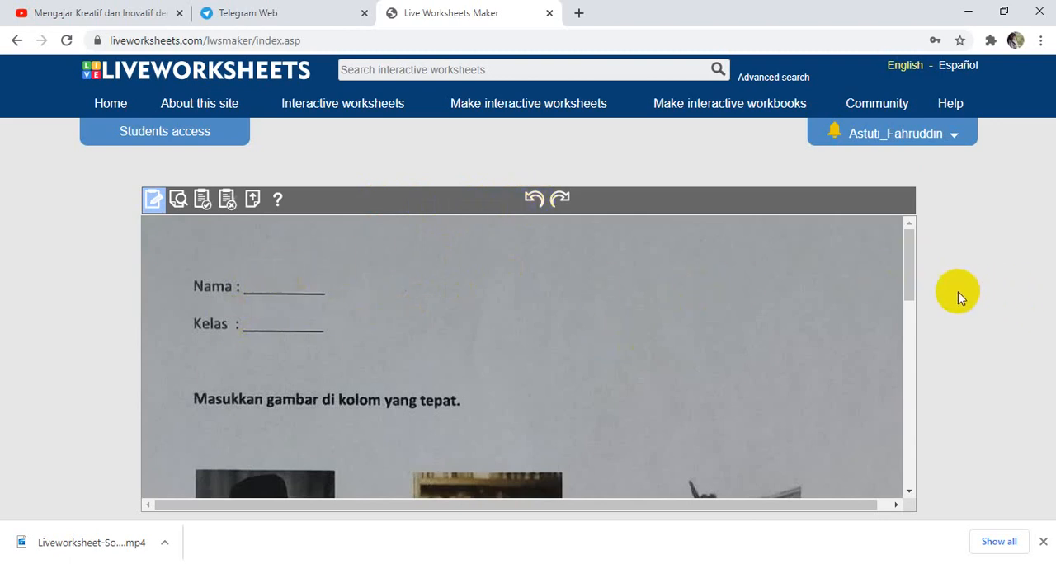
Draw a box around each of the three portrait pictures a, b and c.
{"action": "left_click_drag", "start_coordinate": [906, 281], "coordinate": [938, 328]}
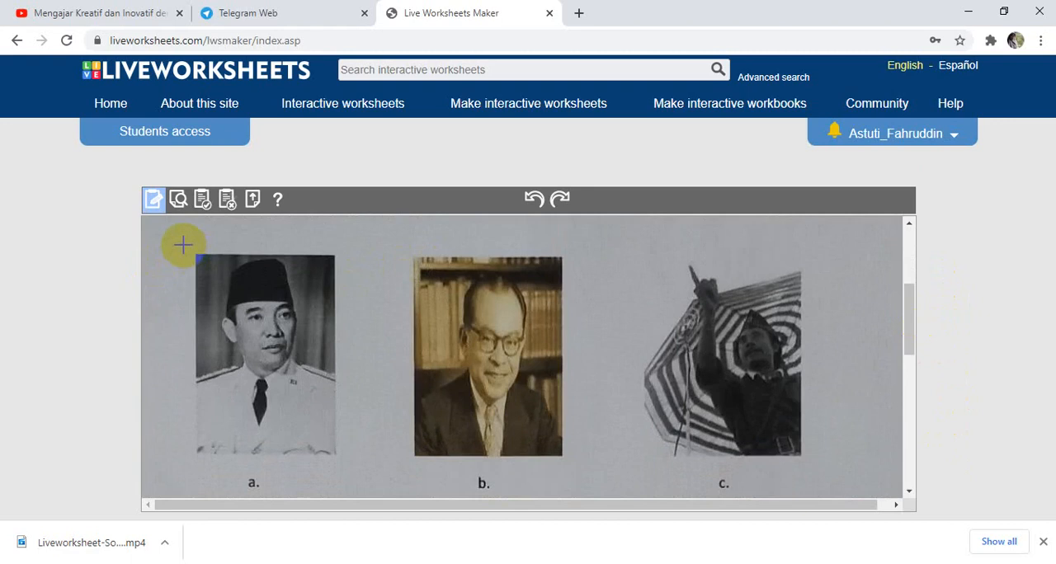
{"action": "mouse_move", "coordinate": [181, 245]}
{"action": "left_mouse_down"}
{"action": "mouse_move", "coordinate": [240, 359]}
{"action": "mouse_move", "coordinate": [347, 465]}
{"action": "left_mouse_up"}
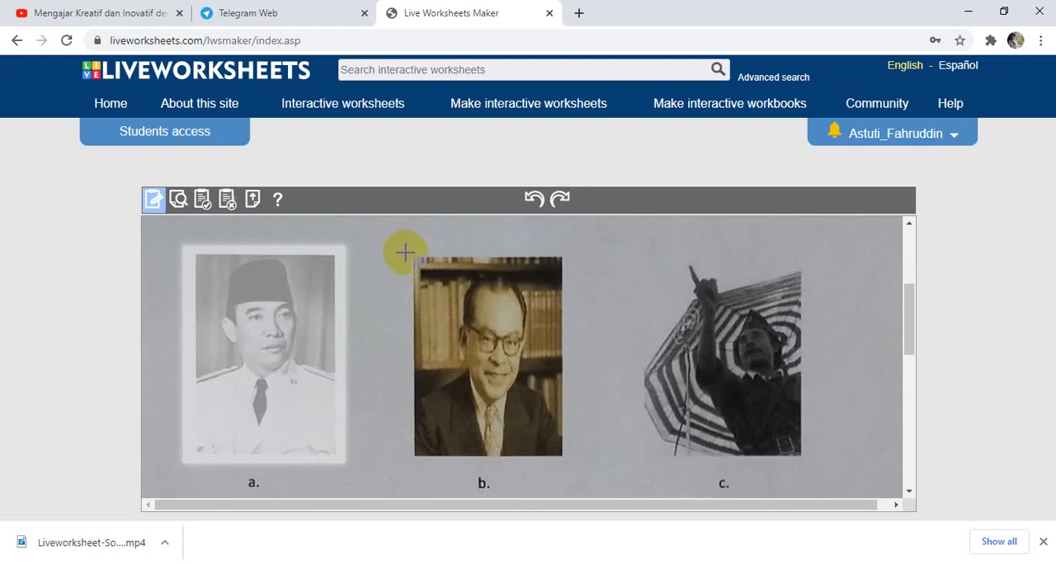
{"action": "left_click_drag", "start_coordinate": [406, 250], "coordinate": [568, 465]}
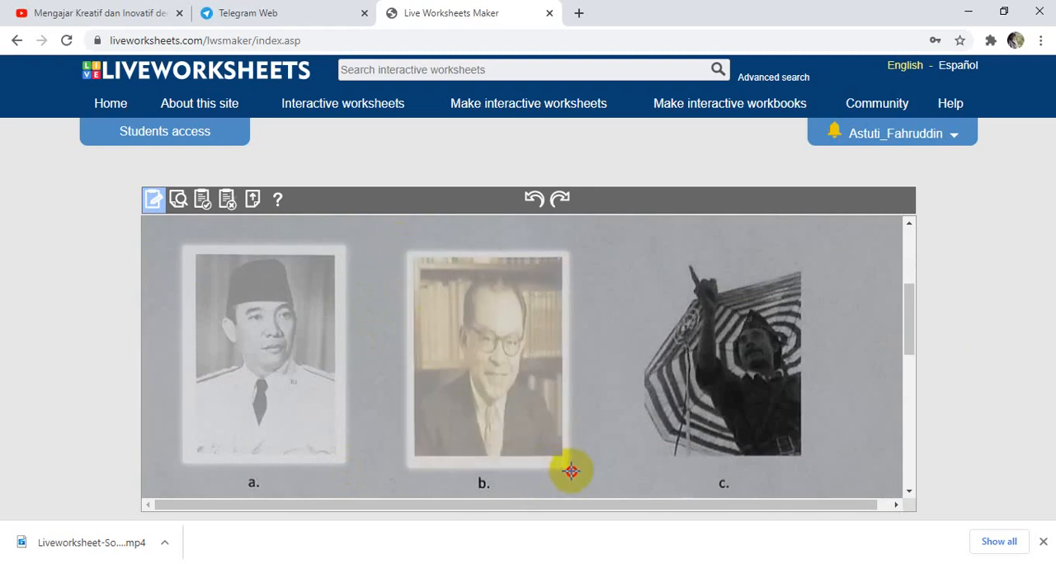
{"action": "left_click_drag", "start_coordinate": [641, 253], "coordinate": [807, 460]}
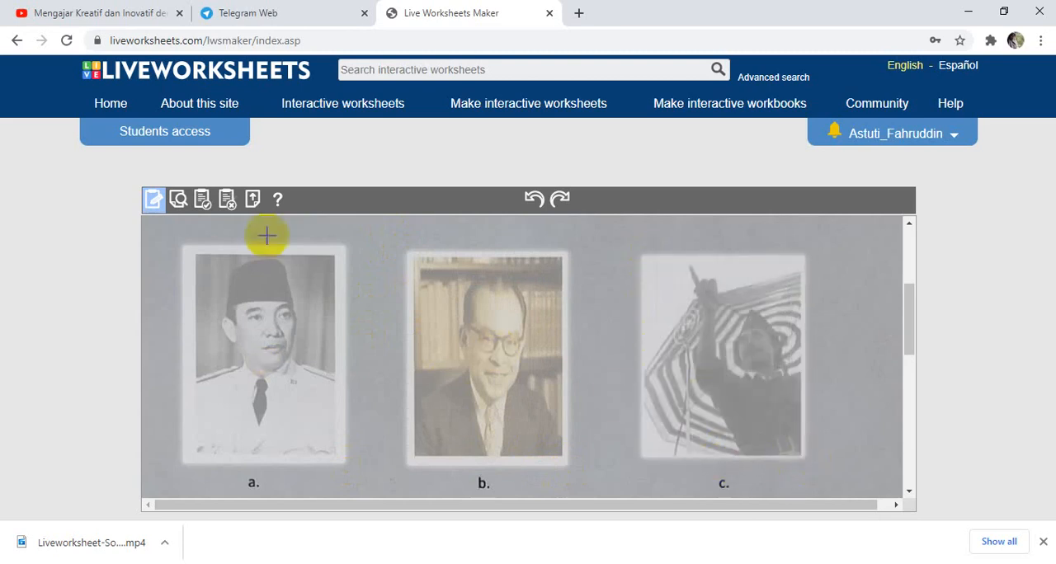
Label the boxes on pictures a, b and c as drag:1, drag:2 and drag:3.
{"action": "left_click", "coordinate": [183, 246]}
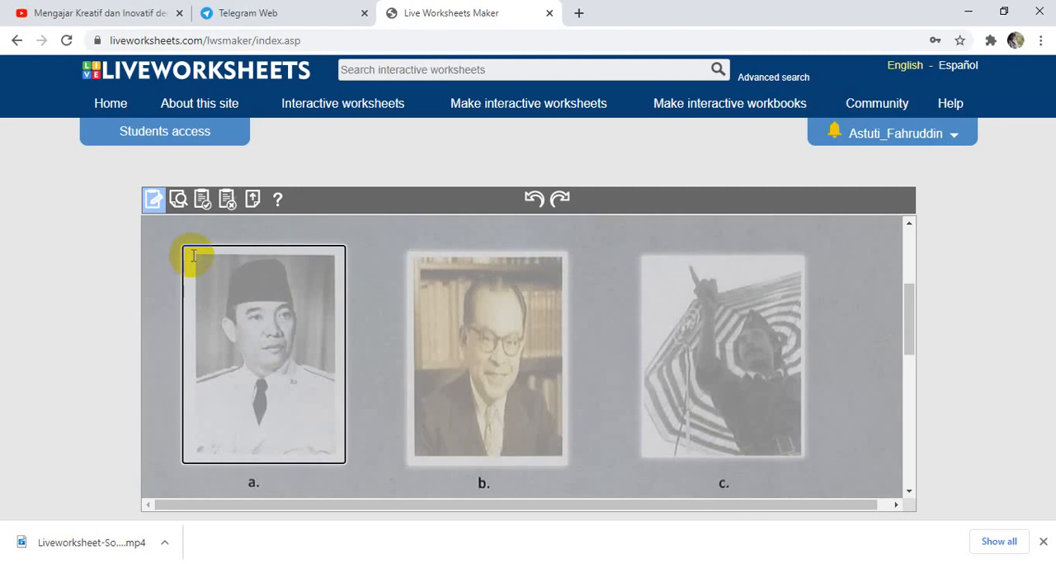
{"action": "mouse_move", "coordinate": [914, 306]}
{"action": "left_mouse_down"}
{"action": "mouse_move", "coordinate": [929, 420]}
{"action": "mouse_move", "coordinate": [926, 269]}
{"action": "mouse_move", "coordinate": [913, 306]}
{"action": "mouse_move", "coordinate": [912, 293]}
{"action": "left_mouse_up"}
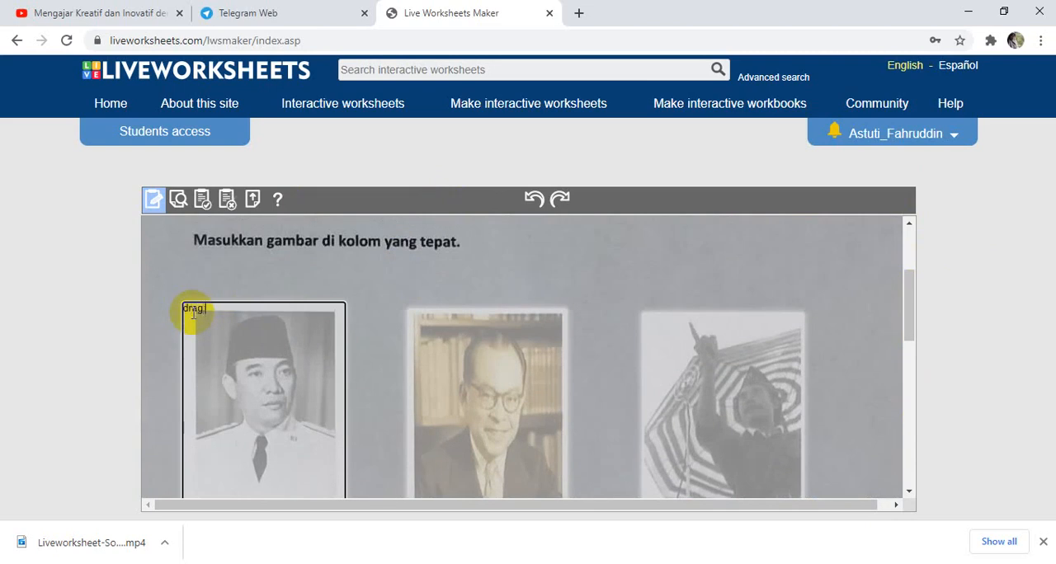
{"action": "left_click", "coordinate": [419, 311]}
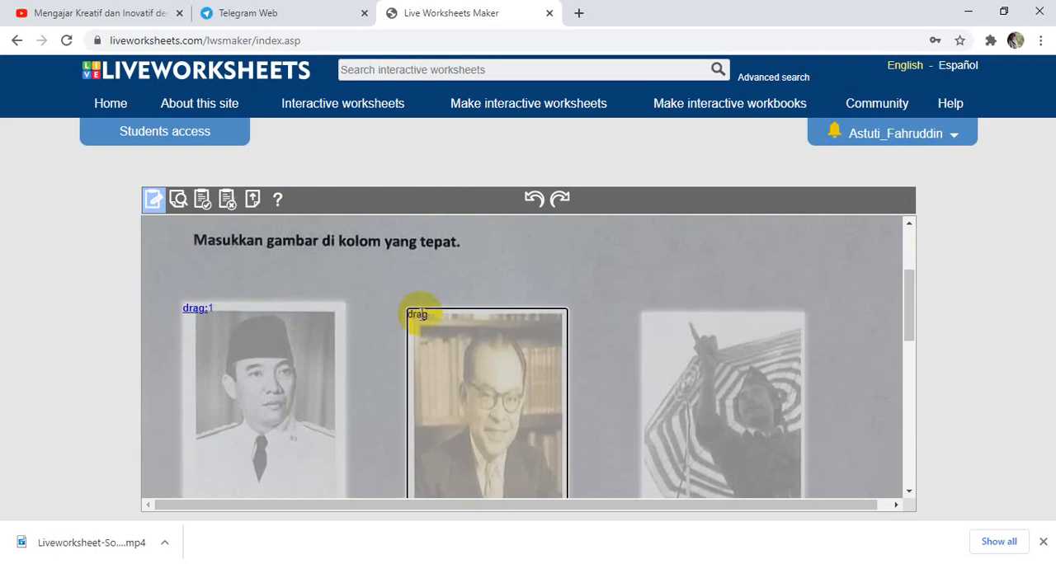
{"action": "type", "text": "drag:"}
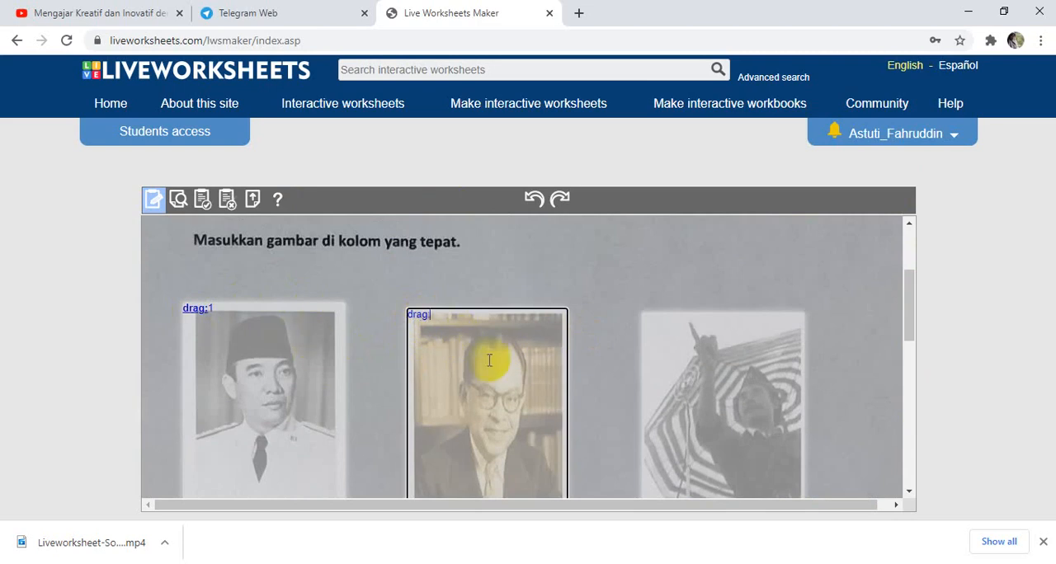
{"action": "type", "text": "2"}
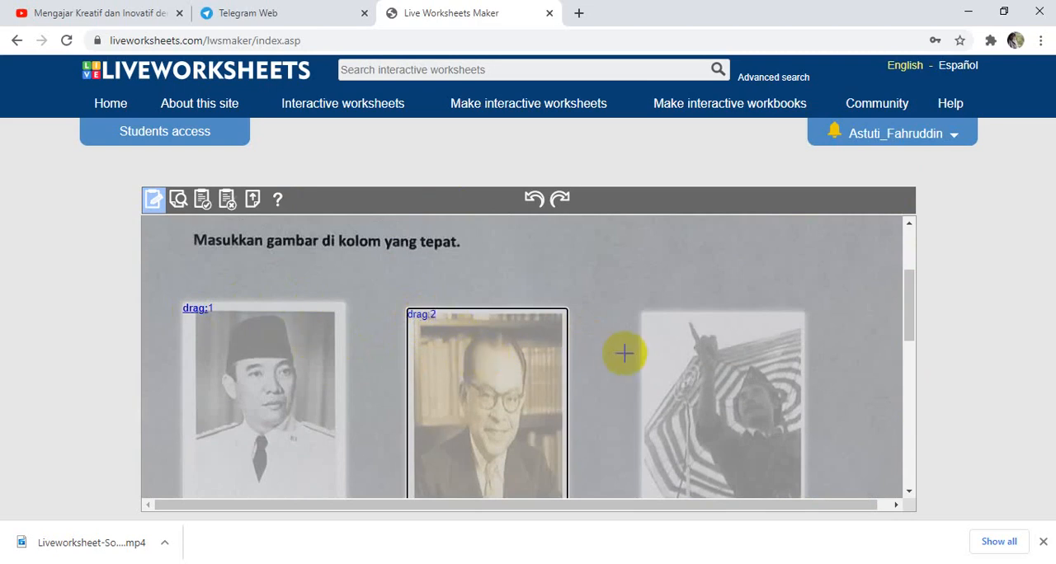
{"action": "left_click", "coordinate": [659, 322]}
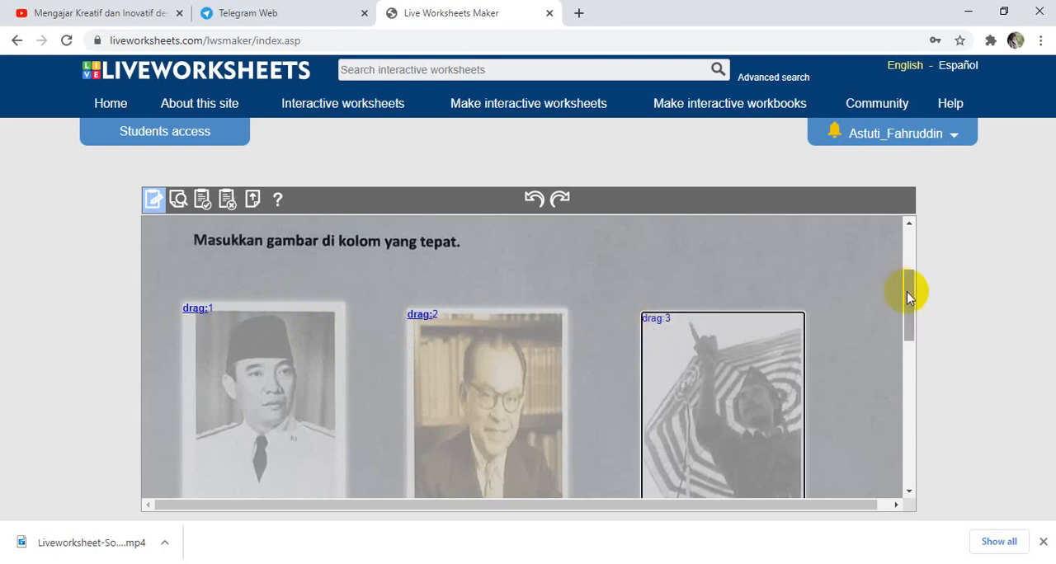
{"action": "left_click_drag", "start_coordinate": [908, 293], "coordinate": [932, 390]}
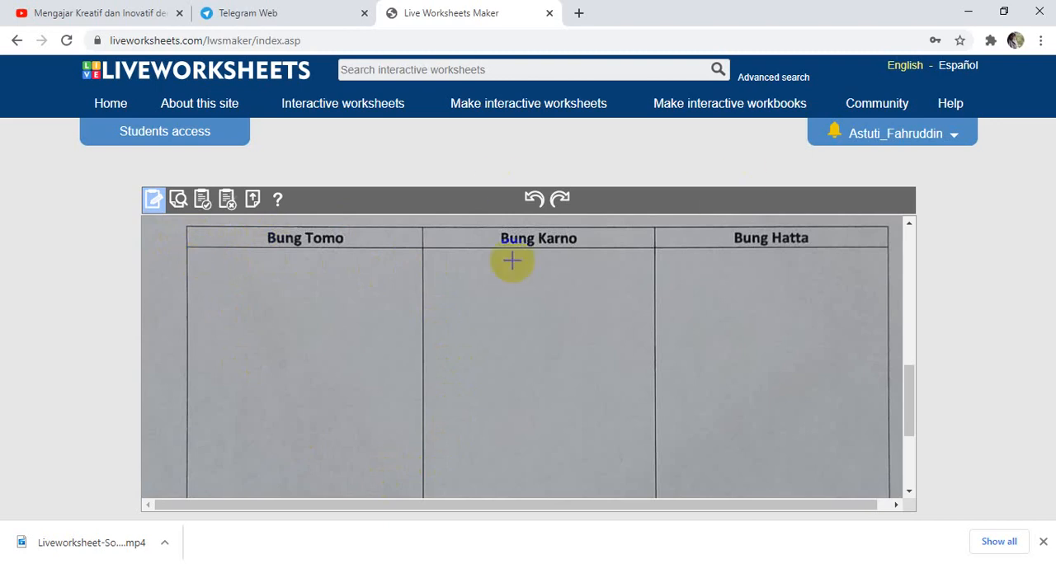
Draw an answer box in each of the Bung Tomo, Bung Karno and Bung Hatta columns, narrowing the Bung Tomo box to fit its column.
{"action": "left_click_drag", "start_coordinate": [192, 251], "coordinate": [422, 496]}
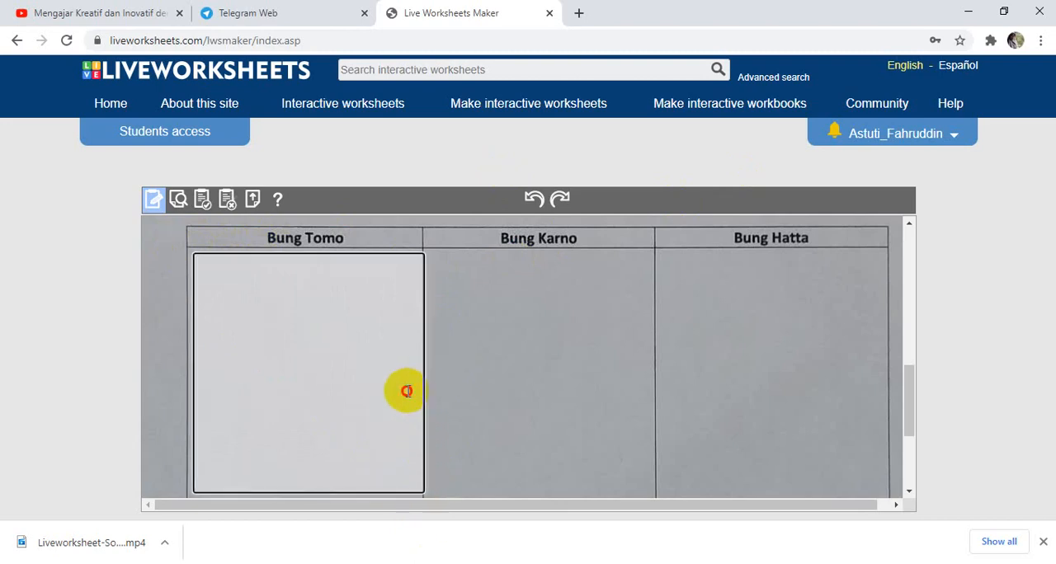
{"action": "left_click_drag", "start_coordinate": [425, 381], "coordinate": [408, 383]}
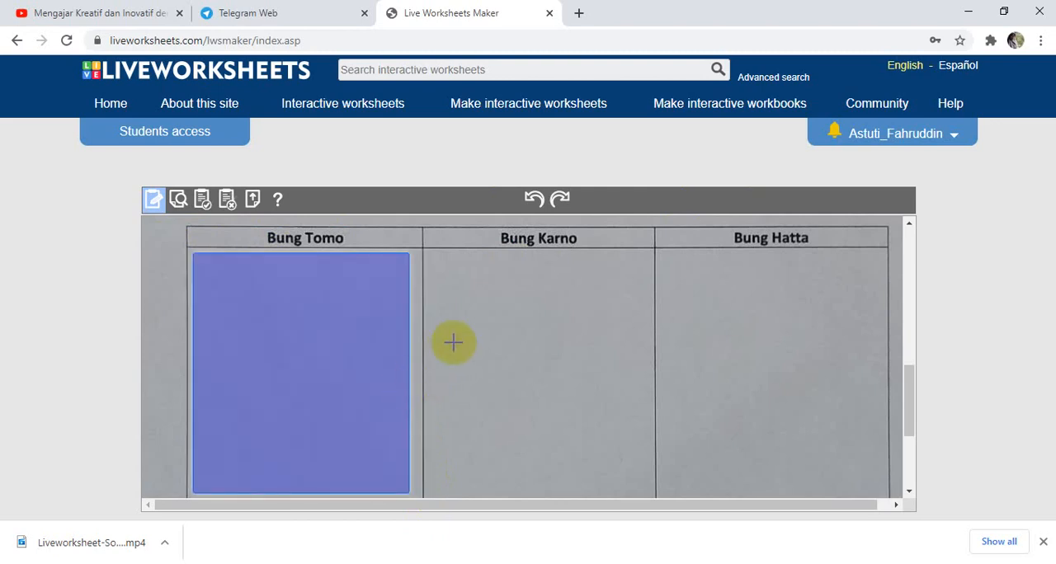
{"action": "left_click_drag", "start_coordinate": [426, 255], "coordinate": [653, 495]}
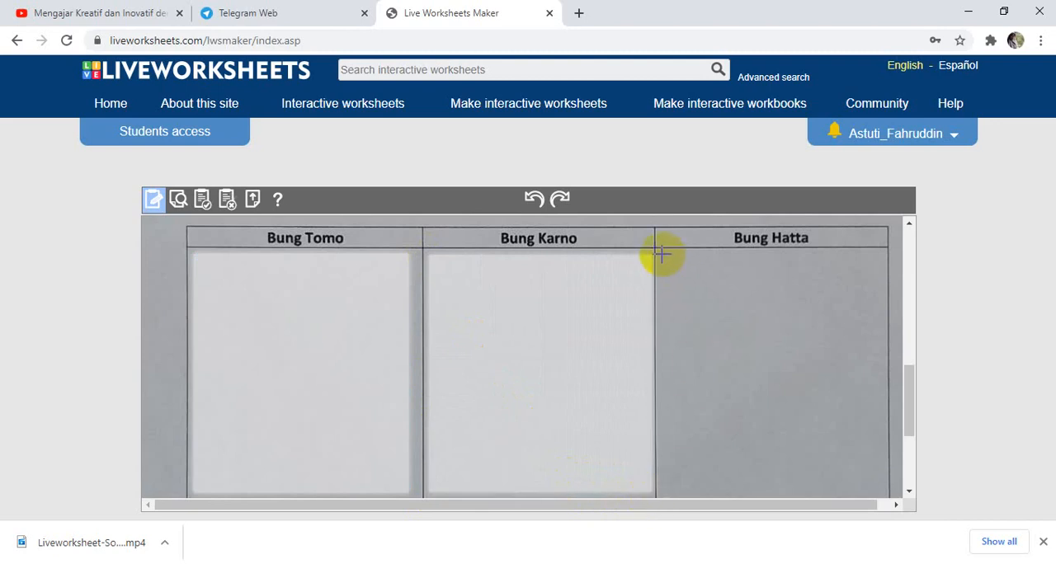
{"action": "left_click_drag", "start_coordinate": [660, 256], "coordinate": [891, 494]}
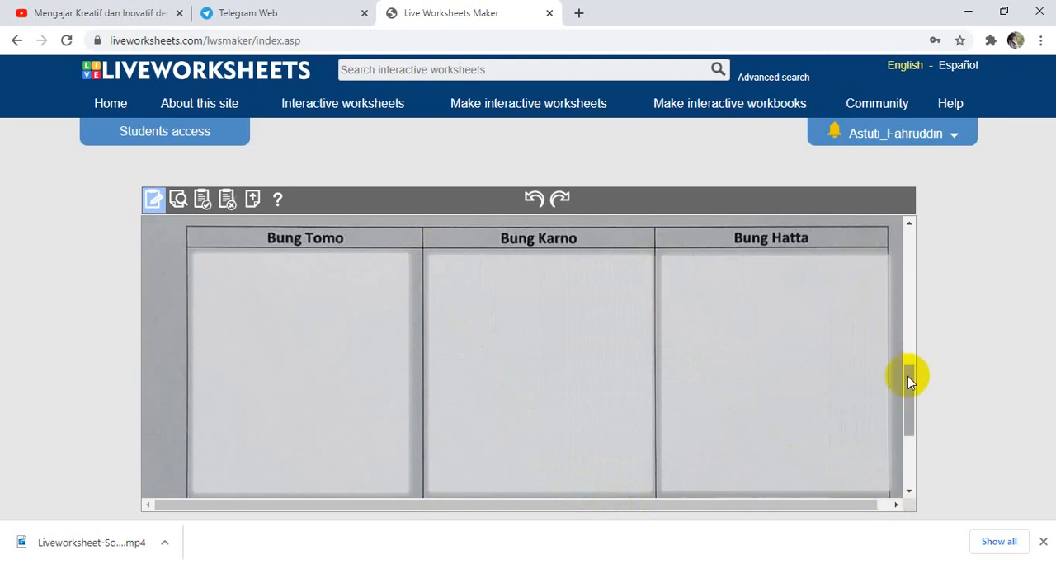
Label the Bung Karno box drop:1, the Bung Hatta box drop:2 and the Bung Tomo box drop:3.
{"action": "left_click_drag", "start_coordinate": [907, 382], "coordinate": [907, 348]}
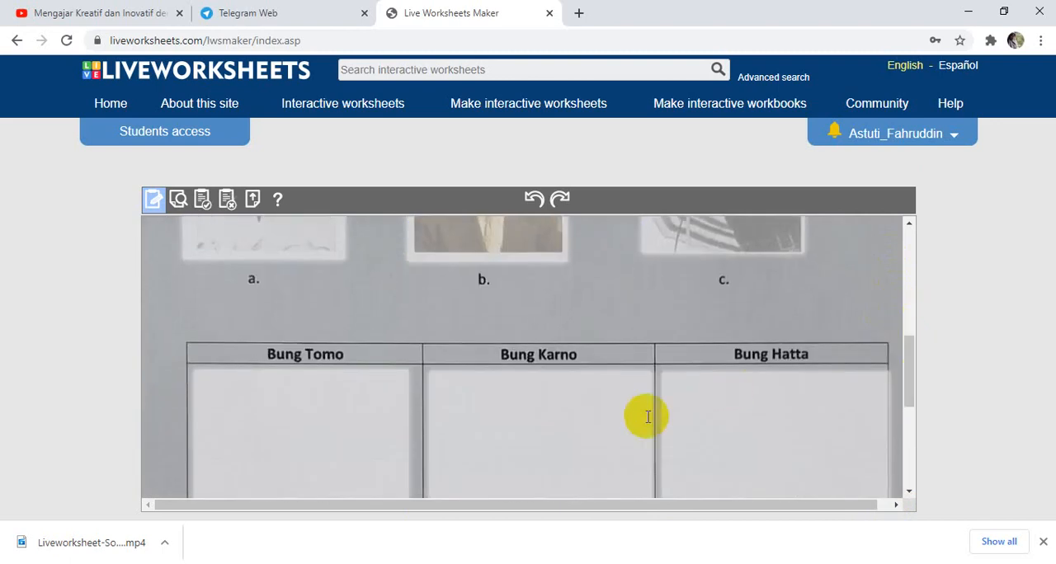
{"action": "left_click", "coordinate": [510, 389]}
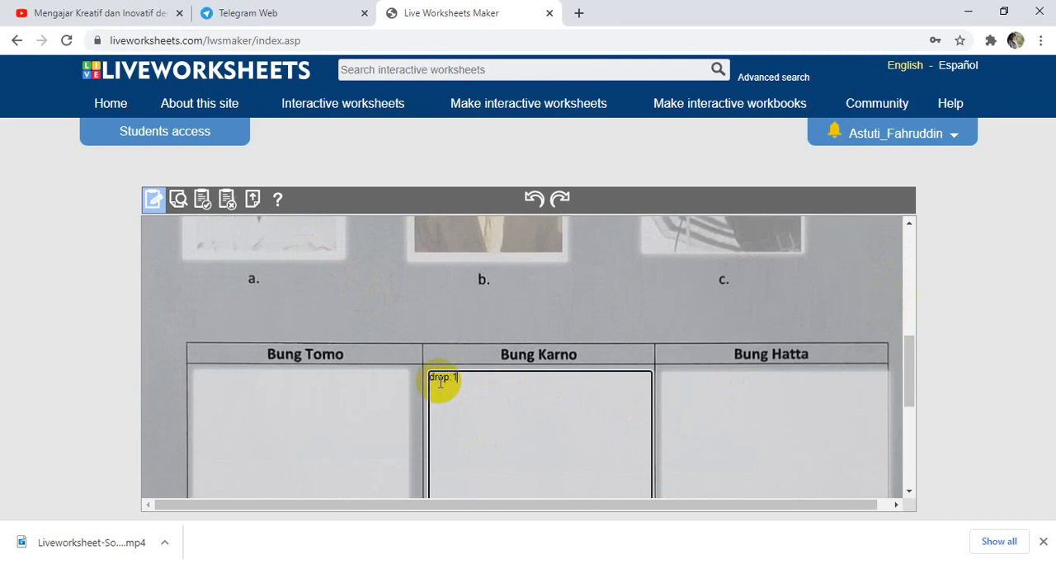
{"action": "left_click", "coordinate": [795, 309]}
{"action": "left_click_drag", "start_coordinate": [908, 370], "coordinate": [863, 256]}
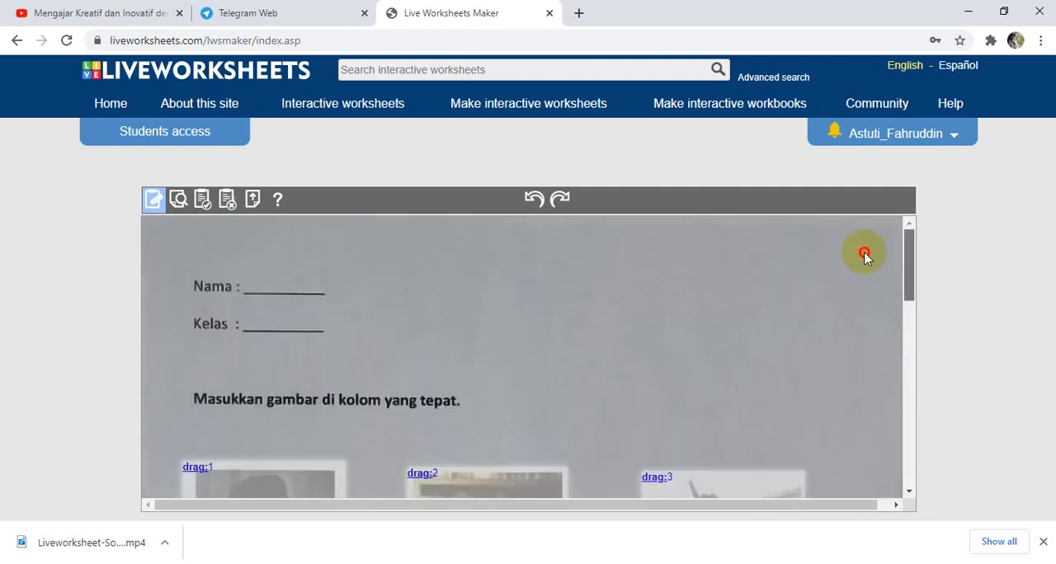
{"action": "scroll", "coordinate": [864, 255], "scroll_direction": "down", "scroll_amount": 5}
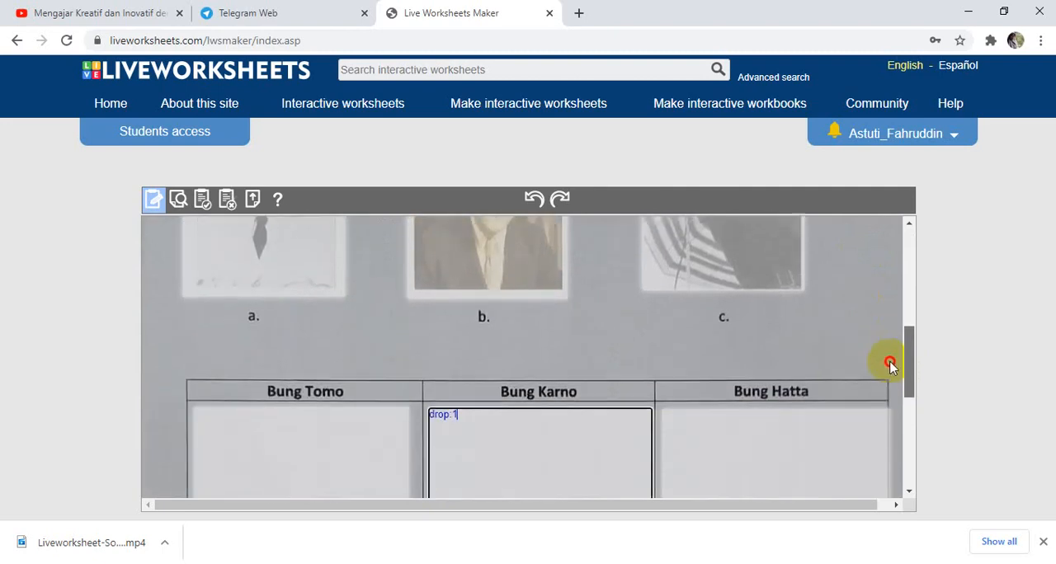
{"action": "left_click_drag", "start_coordinate": [890, 366], "coordinate": [903, 402]}
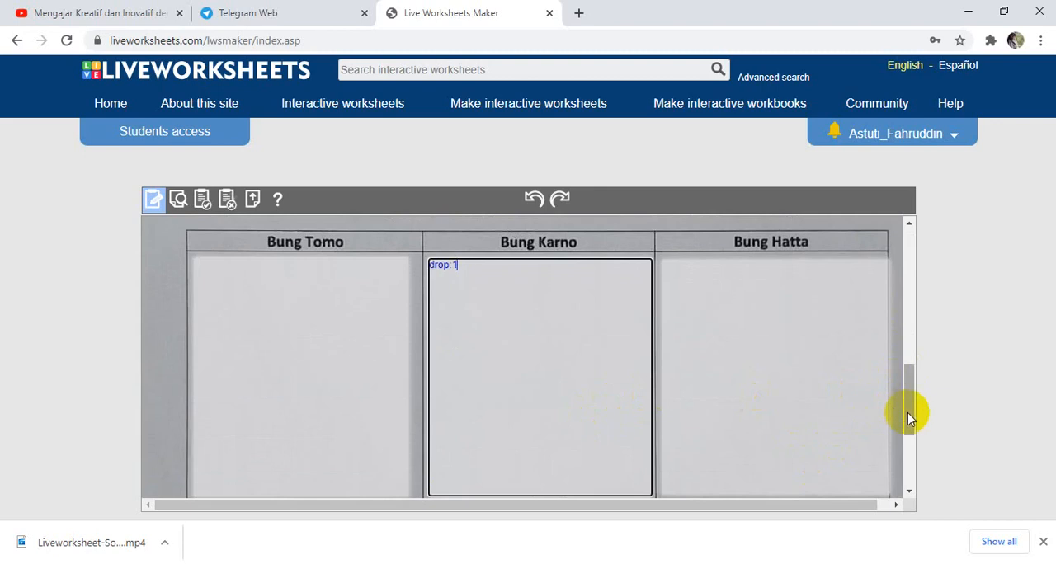
{"action": "mouse_move", "coordinate": [910, 413]}
{"action": "left_mouse_down"}
{"action": "mouse_move", "coordinate": [876, 333]}
{"action": "mouse_move", "coordinate": [891, 354]}
{"action": "mouse_move", "coordinate": [898, 420]}
{"action": "left_mouse_up"}
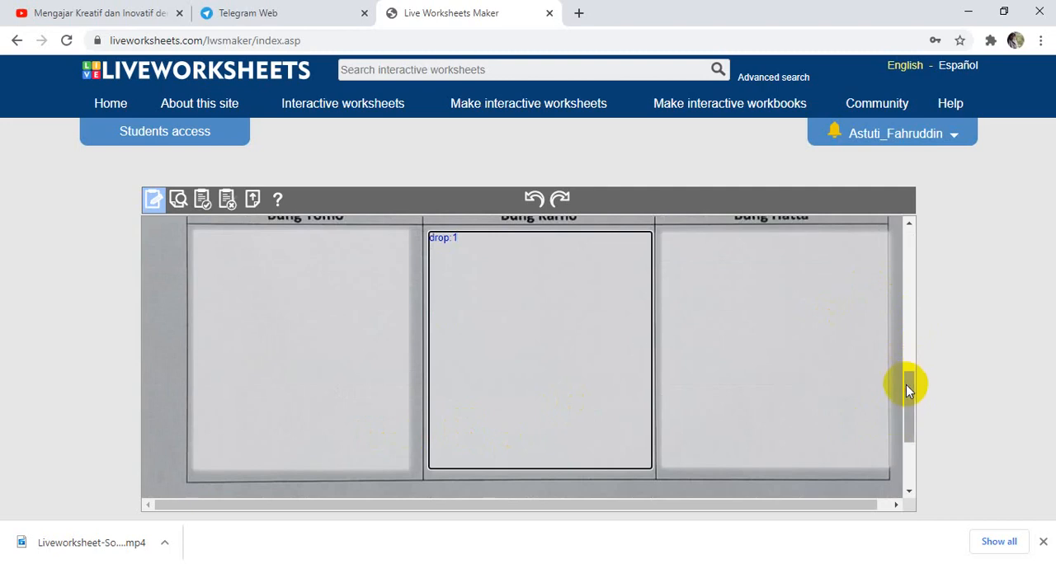
{"action": "left_click_drag", "start_coordinate": [908, 384], "coordinate": [910, 354]}
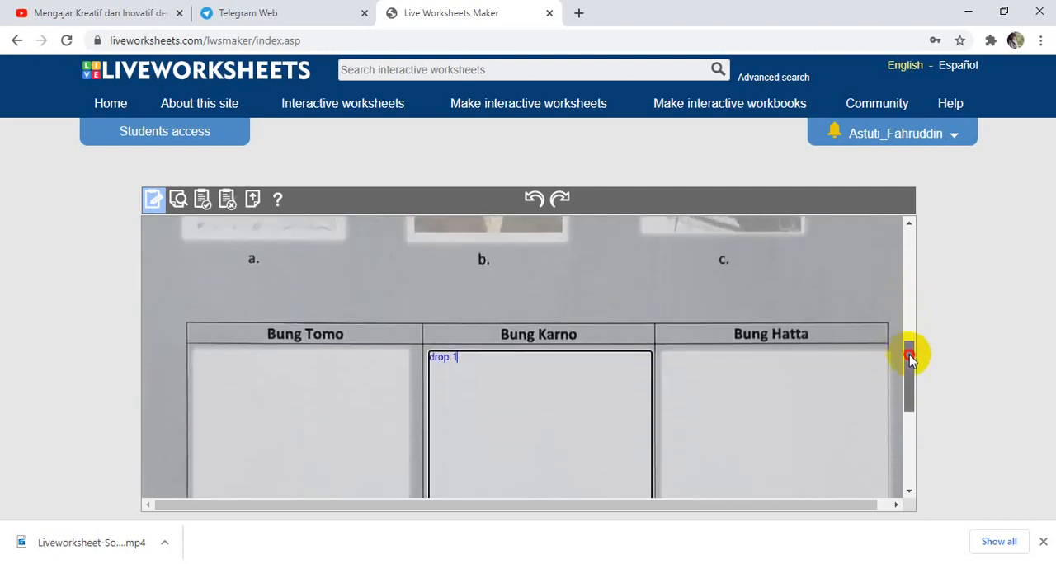
{"action": "left_click", "coordinate": [712, 366]}
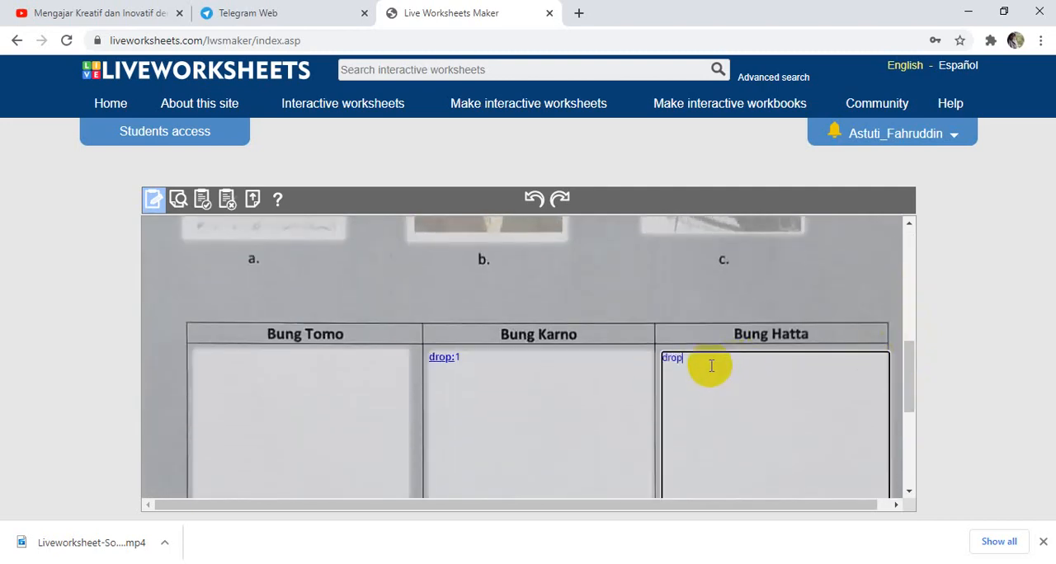
{"action": "left_click", "coordinate": [275, 360]}
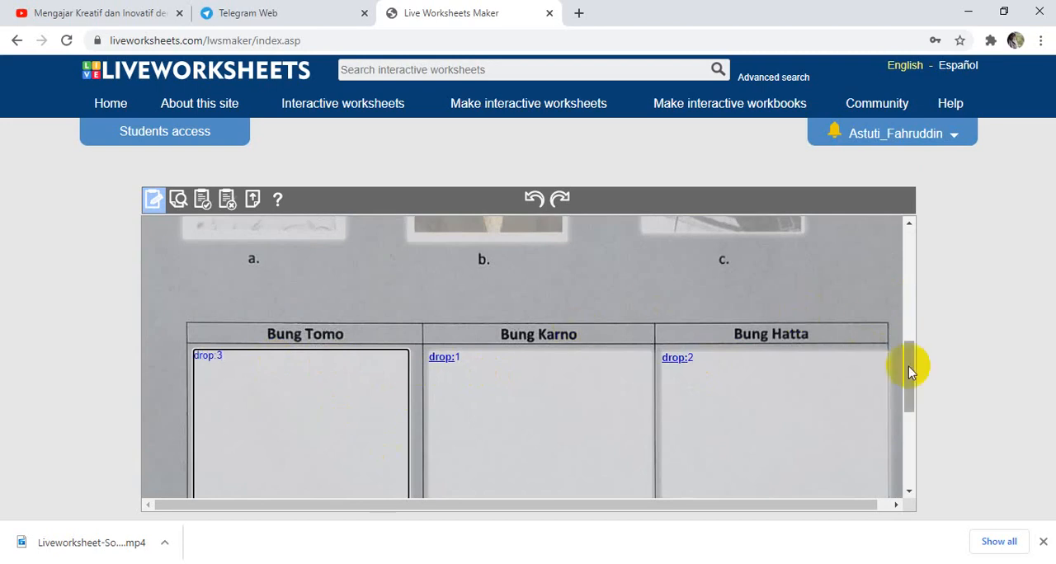
Change the Bung Tomo box's label to drag:3 and try to save the worksheet.
{"action": "mouse_move", "coordinate": [914, 384]}
{"action": "left_mouse_down"}
{"action": "mouse_move", "coordinate": [913, 313]}
{"action": "mouse_move", "coordinate": [919, 420]}
{"action": "mouse_move", "coordinate": [919, 371]}
{"action": "left_mouse_up"}
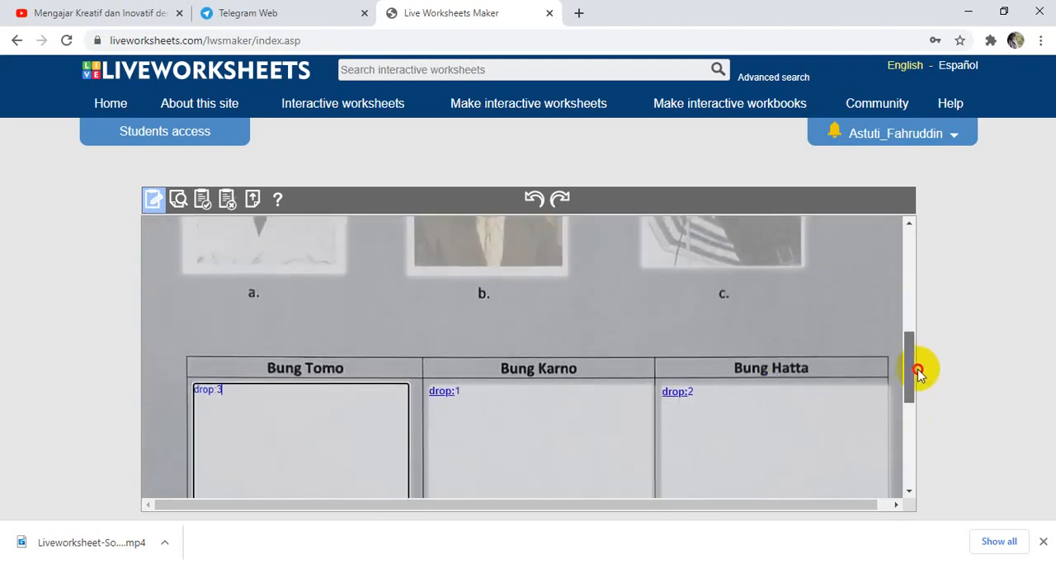
{"action": "left_click", "coordinate": [198, 402]}
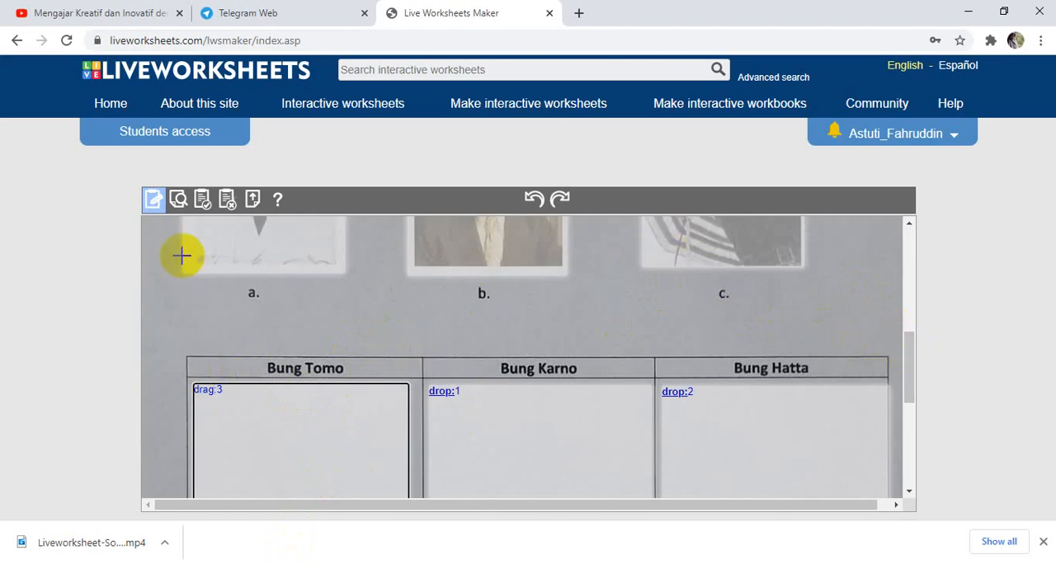
{"action": "left_click", "coordinate": [202, 202]}
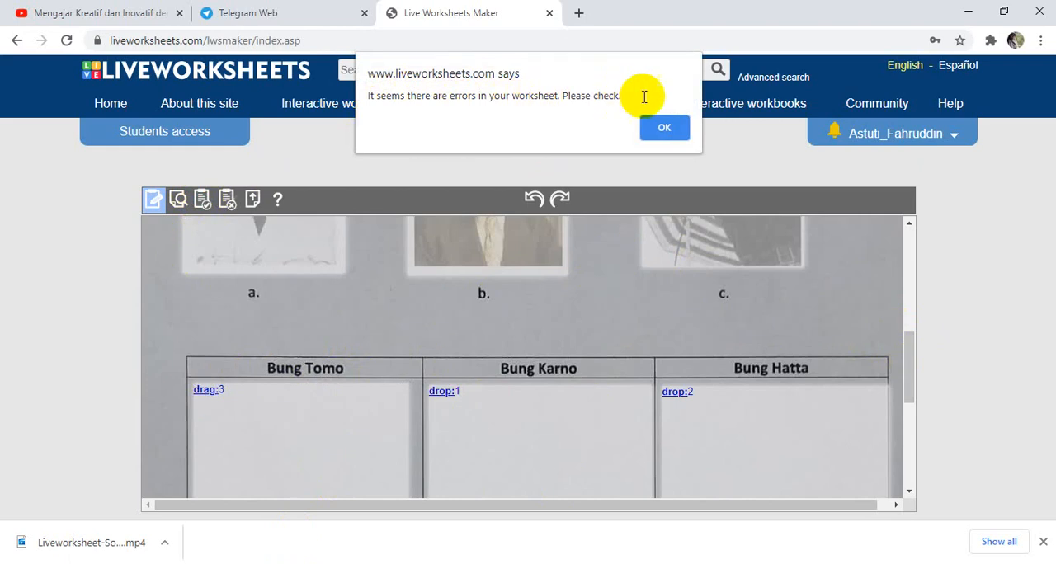
{"action": "left_click", "coordinate": [665, 130]}
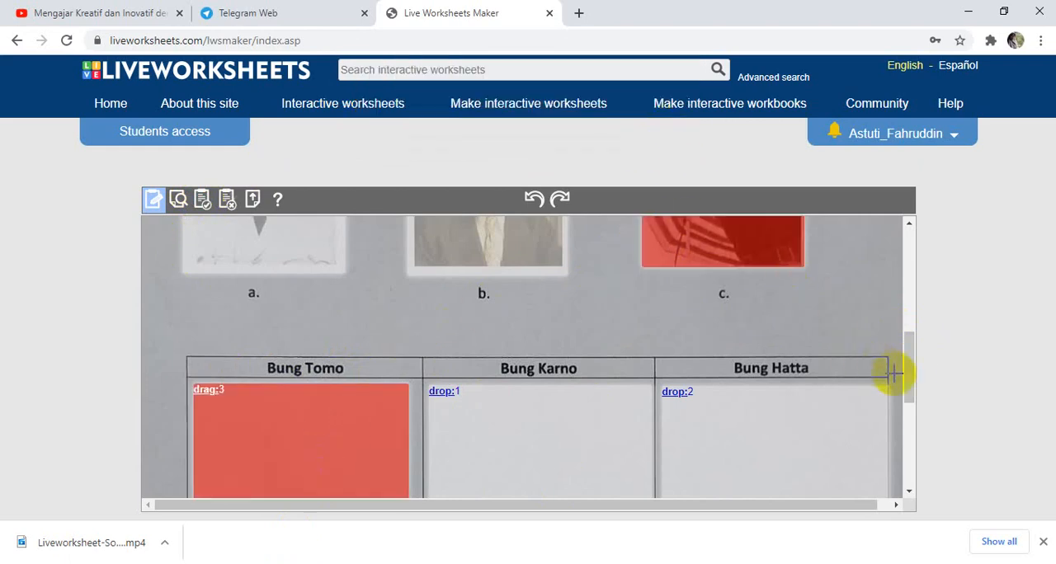
Correct the label of the Bung Tomo box to drop:3.
{"action": "left_click_drag", "start_coordinate": [910, 373], "coordinate": [911, 398]}
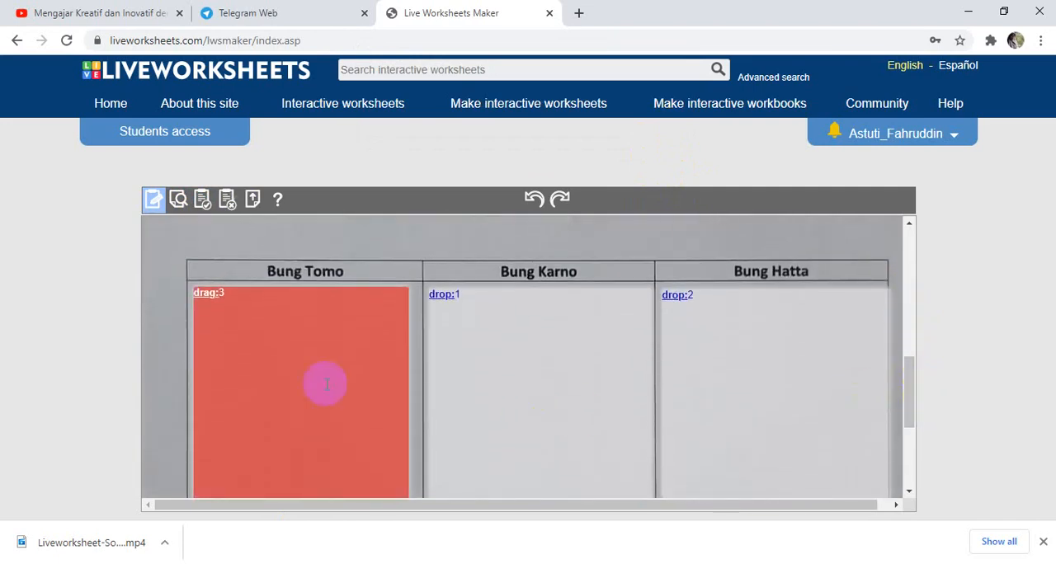
{"action": "left_click", "coordinate": [214, 298]}
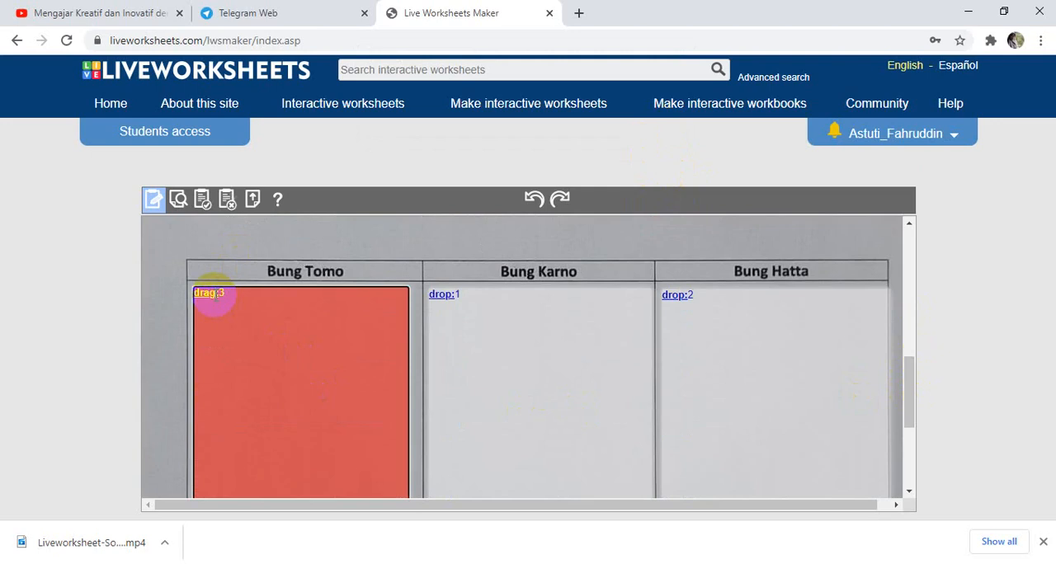
{"action": "left_click", "coordinate": [214, 295]}
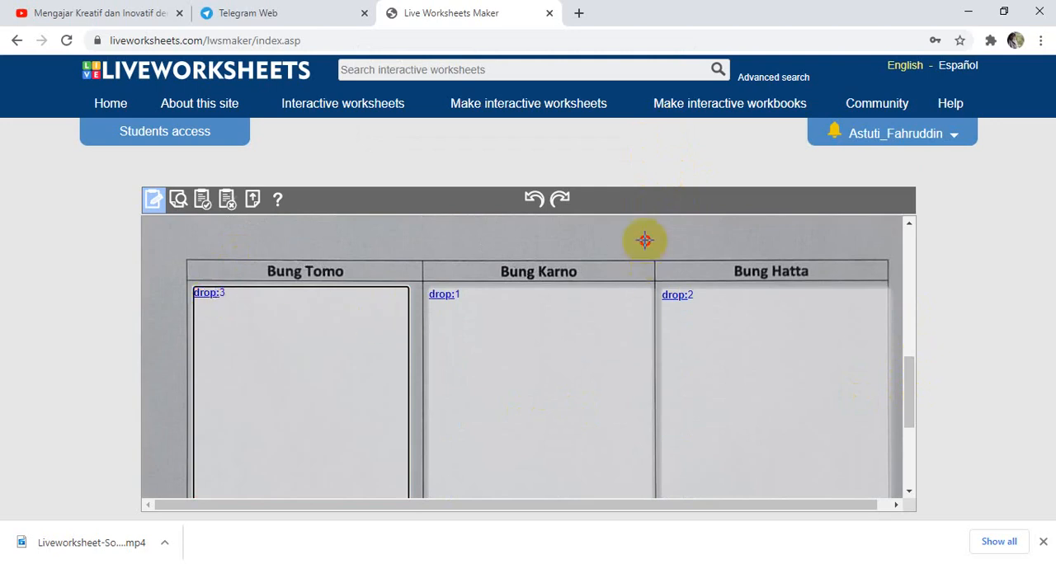
Start saving the worksheet and choose to keep it private.
{"action": "left_click_drag", "start_coordinate": [905, 389], "coordinate": [922, 284]}
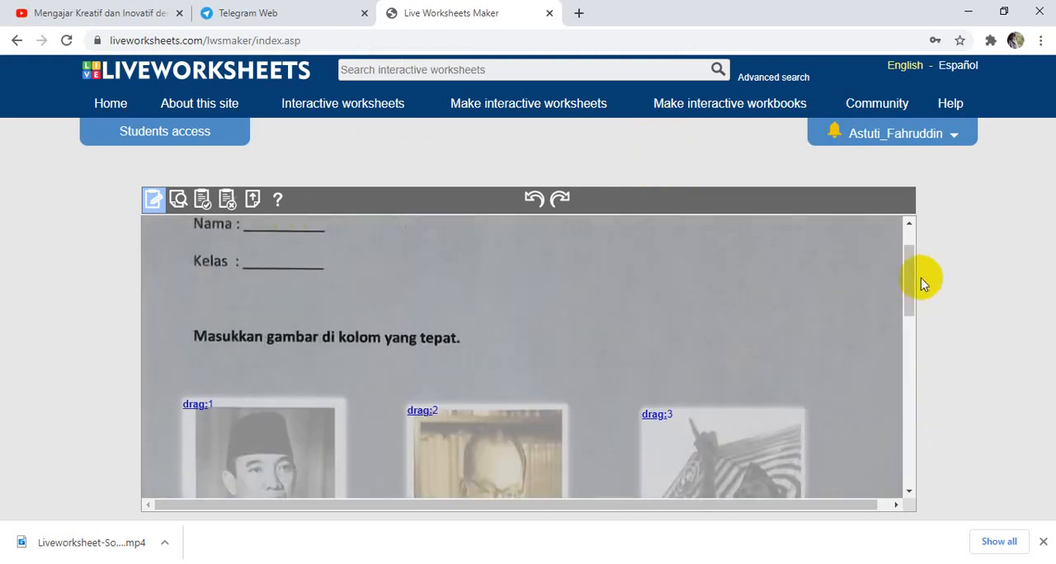
{"action": "left_click", "coordinate": [200, 202]}
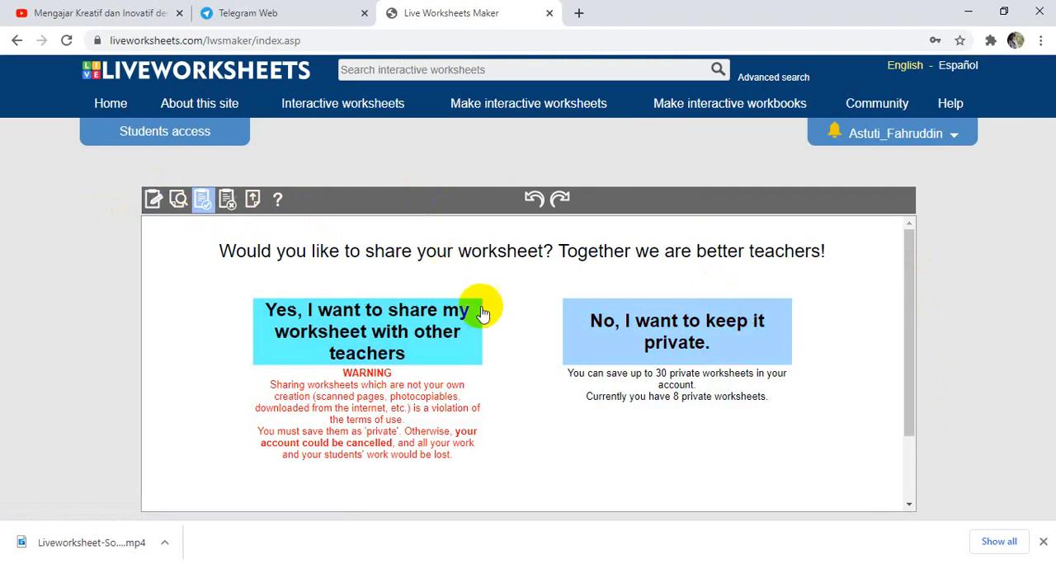
{"action": "left_click", "coordinate": [669, 334]}
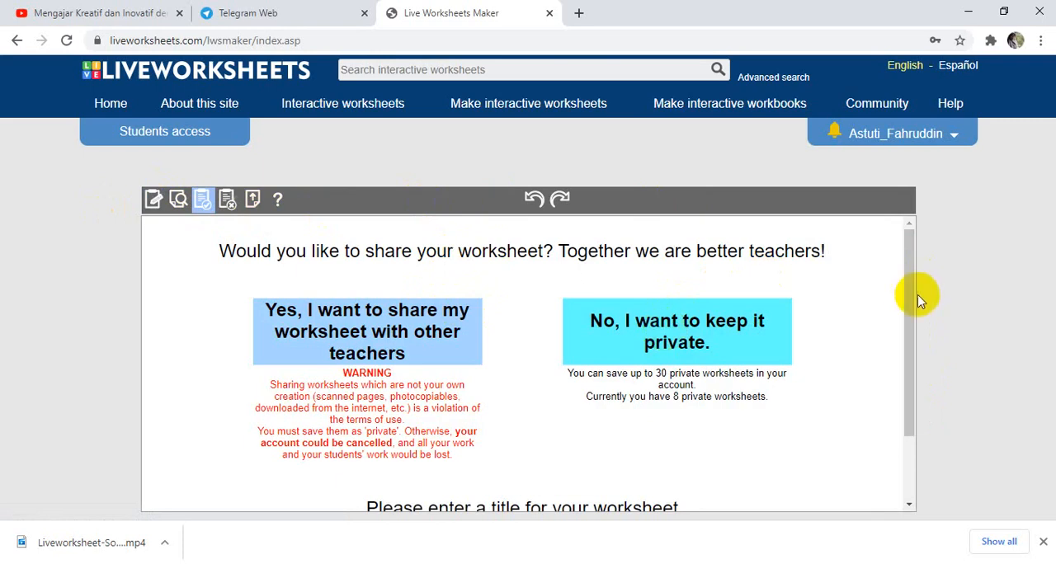
Title the worksheet "latihan dragdrop" and save it to the account.
{"action": "left_click_drag", "start_coordinate": [914, 301], "coordinate": [919, 326]}
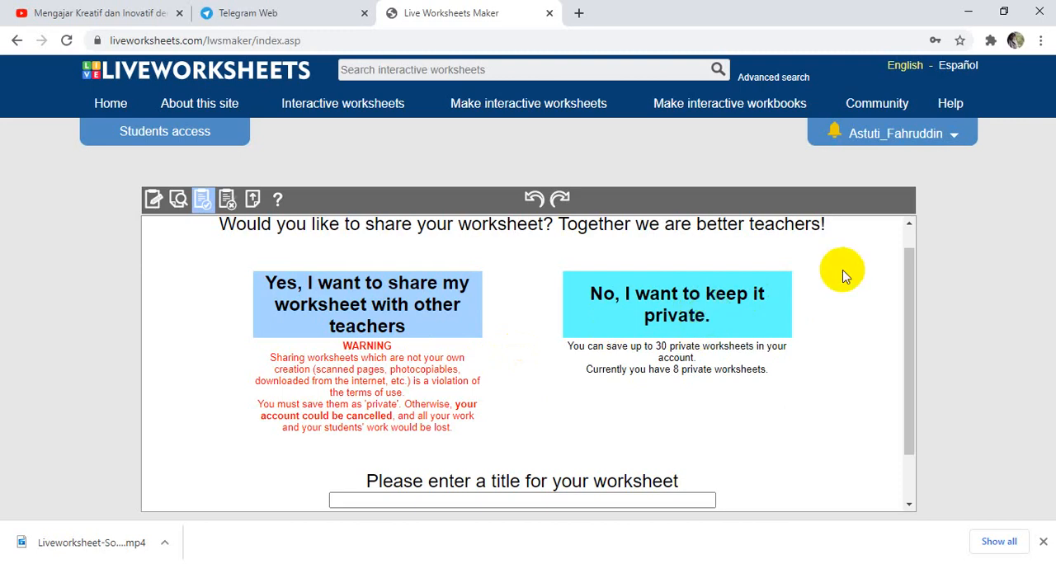
{"action": "left_click_drag", "start_coordinate": [910, 288], "coordinate": [915, 337]}
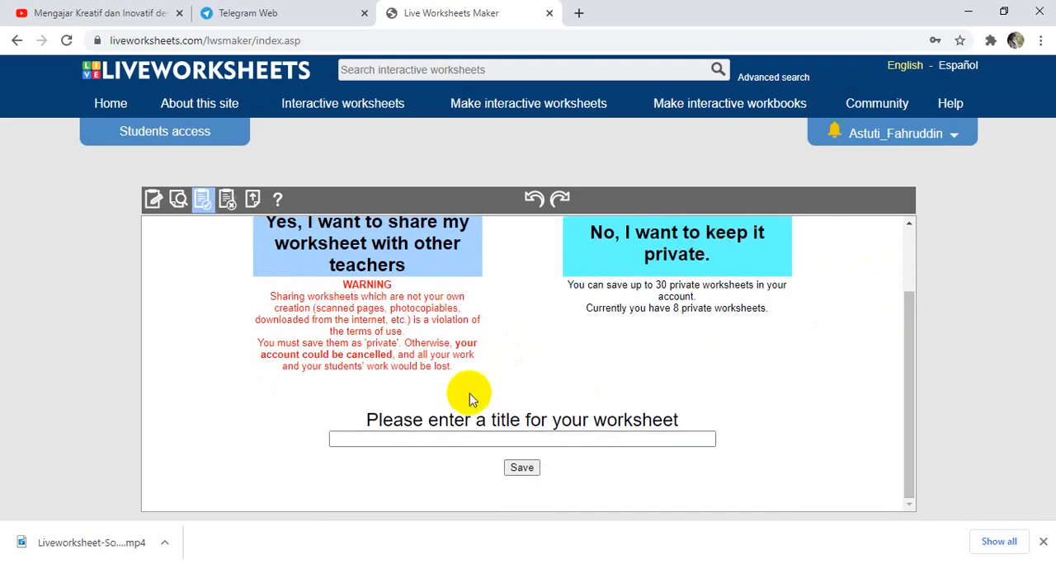
{"action": "left_click", "coordinate": [357, 440]}
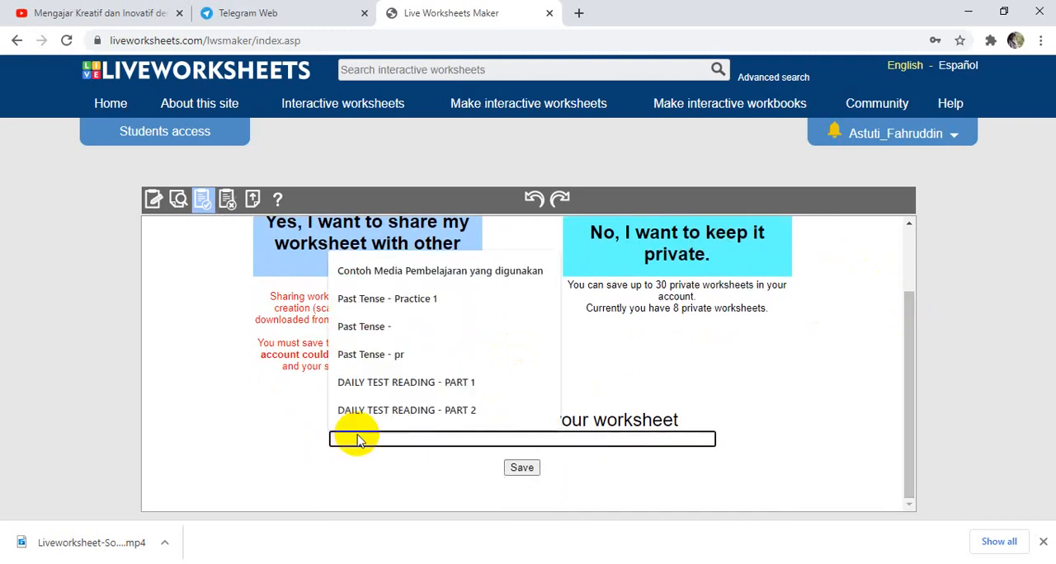
{"action": "type", "text": "l"}
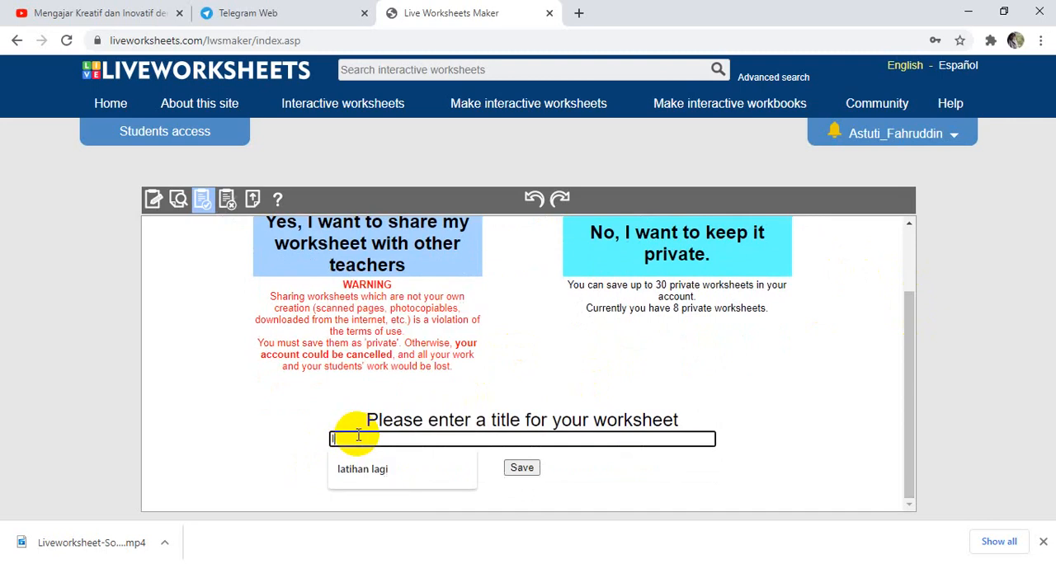
{"action": "type", "text": "atihan dragdrop"}
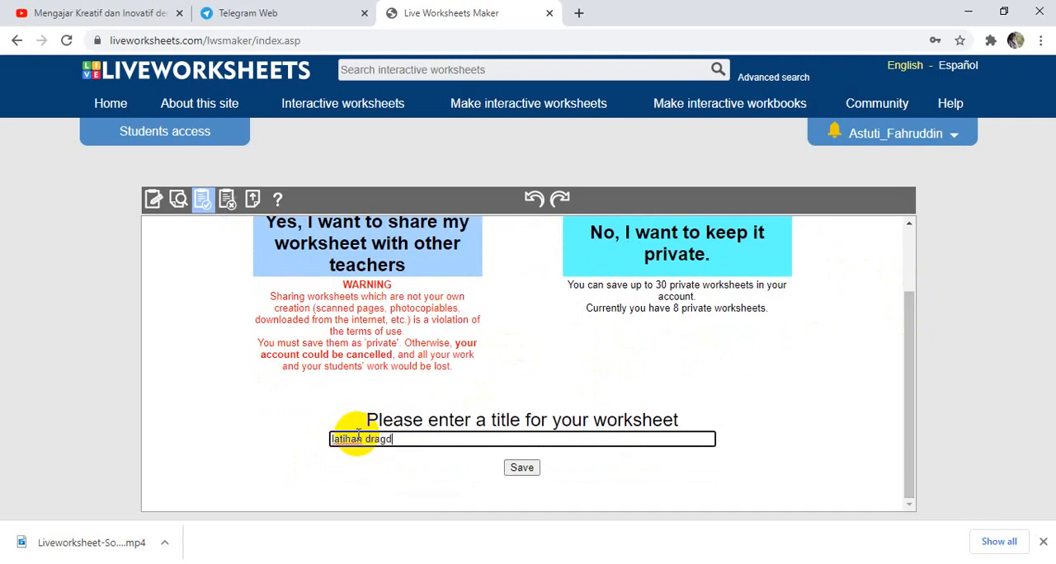
{"action": "left_click", "coordinate": [527, 470]}
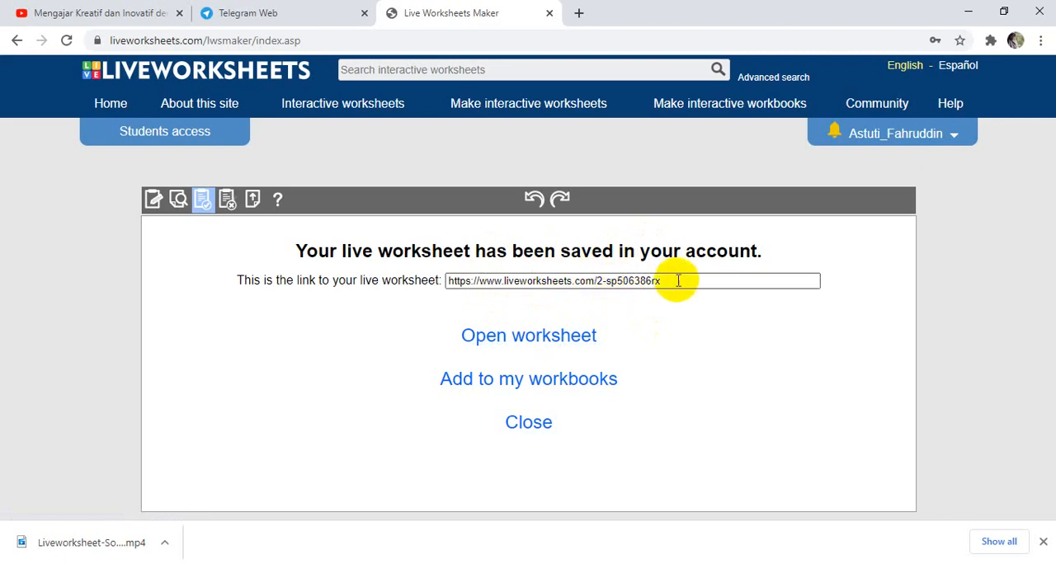
Open the saved worksheet and go to its custom link options.
{"action": "left_click", "coordinate": [540, 335]}
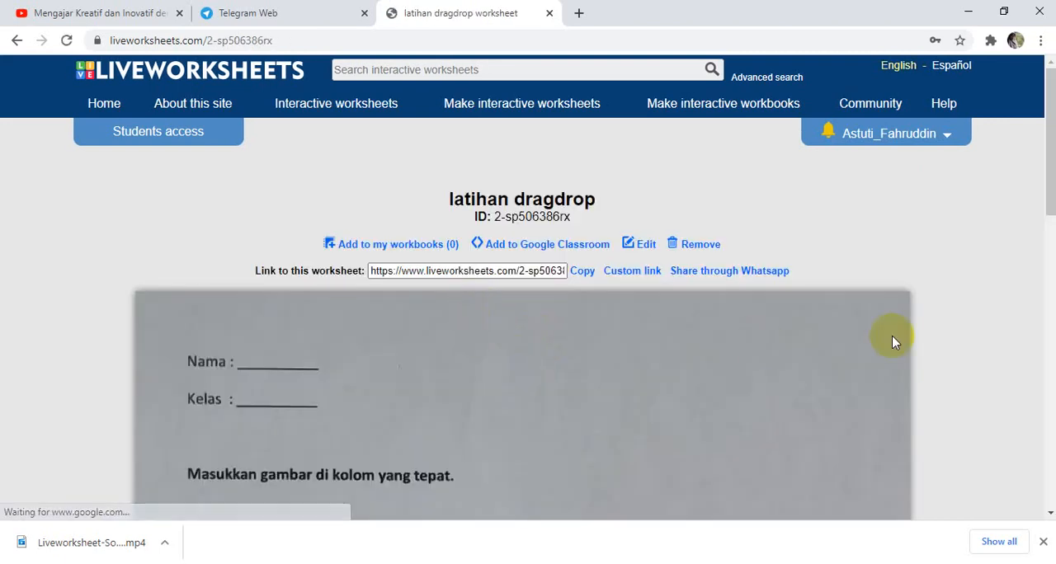
{"action": "left_click_drag", "start_coordinate": [1051, 171], "coordinate": [987, 162]}
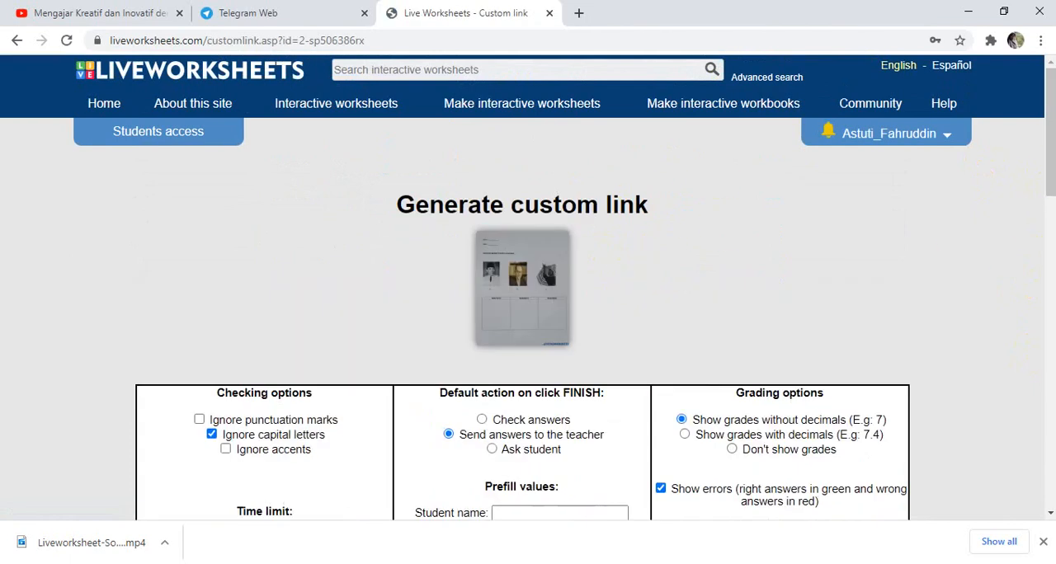
Set the custom link to ignore punctuation marks, apply a 60-minute time limit and check answers on finish.
{"action": "left_click_drag", "start_coordinate": [1050, 171], "coordinate": [1050, 218]}
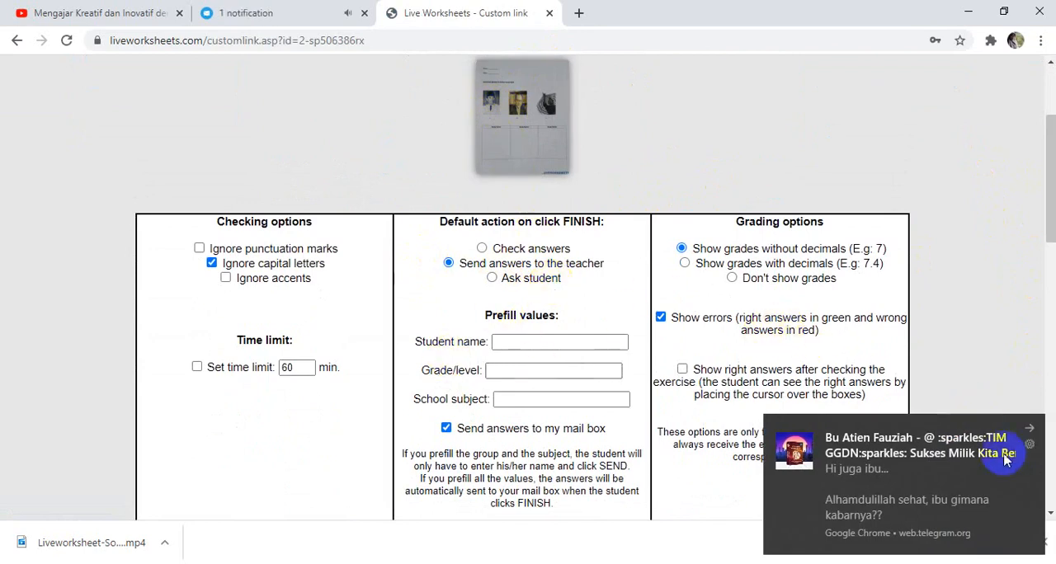
{"action": "left_click", "coordinate": [1023, 433]}
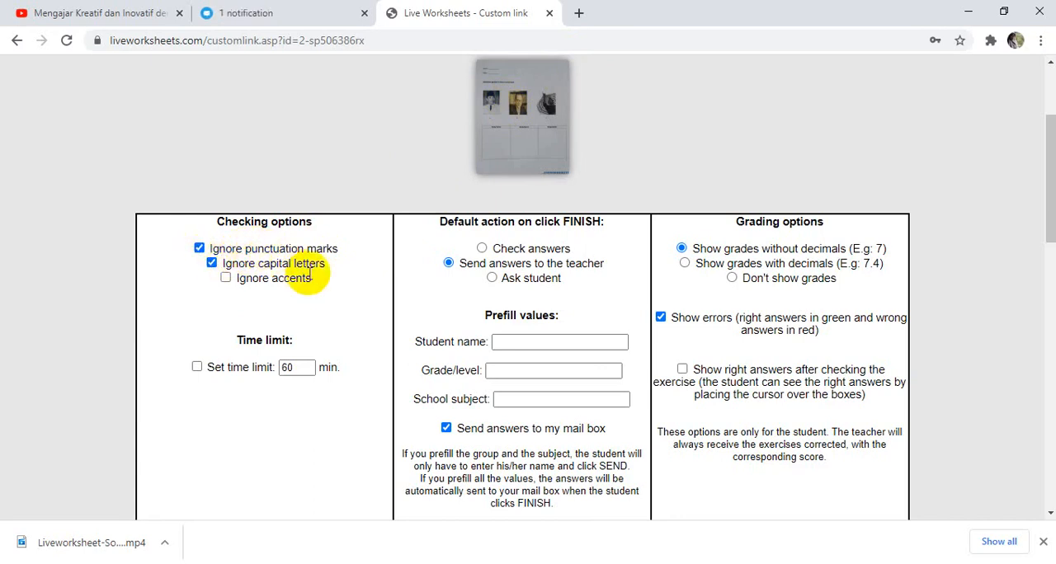
{"action": "left_click", "coordinate": [197, 368]}
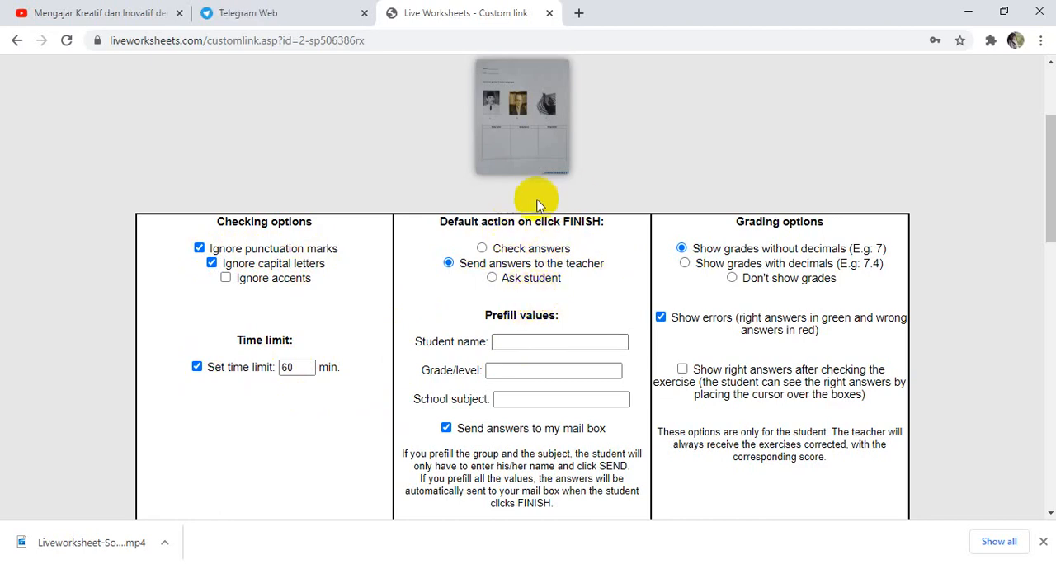
{"action": "left_click", "coordinate": [484, 250]}
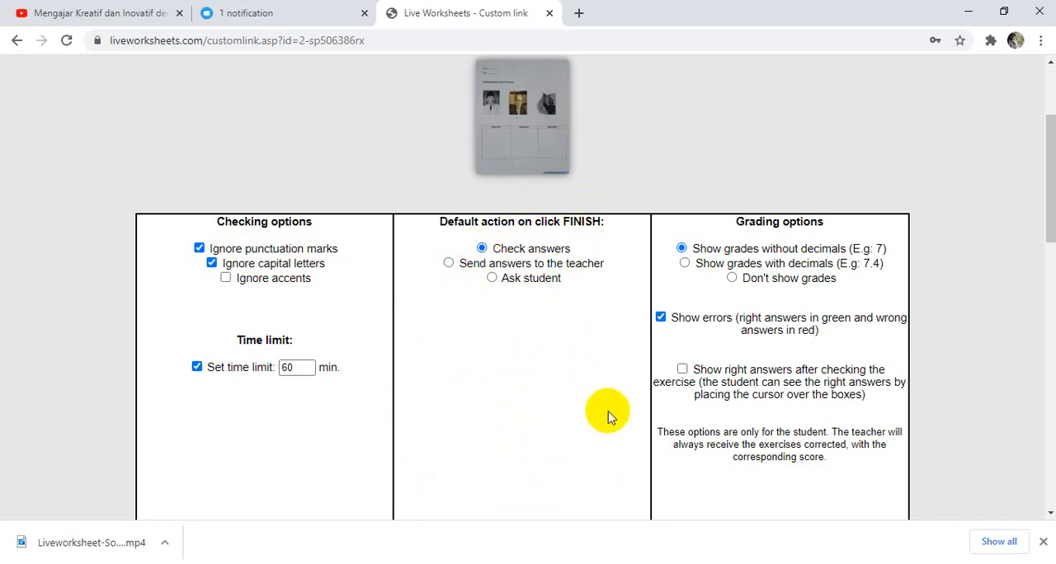
Set the finish action to send answers to the teacher, show grades with decimals, and copy the custom link.
{"action": "left_click", "coordinate": [449, 264]}
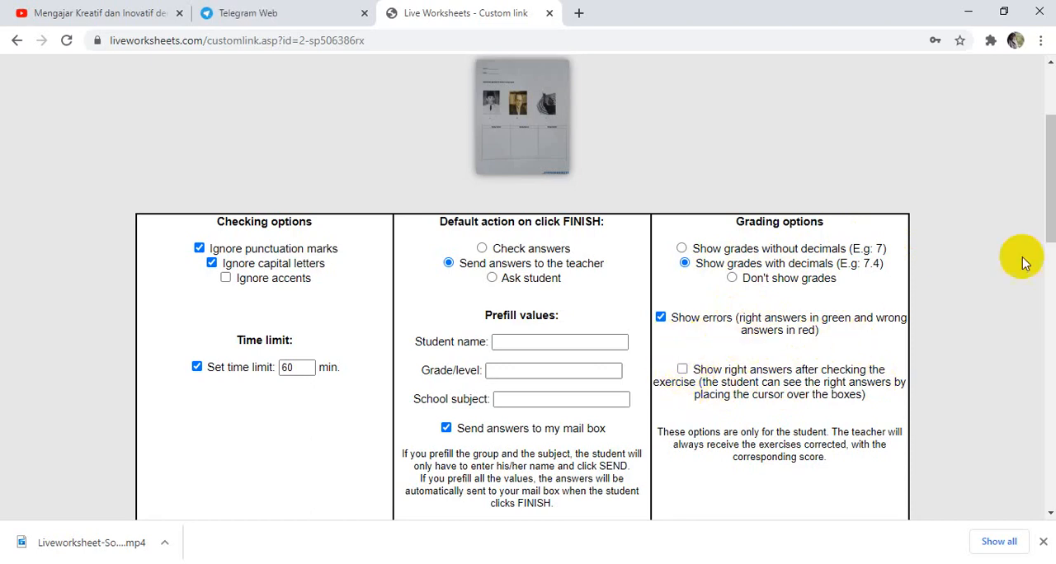
{"action": "mouse_move", "coordinate": [1046, 226]}
{"action": "left_mouse_down"}
{"action": "mouse_move", "coordinate": [1052, 330]}
{"action": "mouse_move", "coordinate": [1052, 310]}
{"action": "left_mouse_up"}
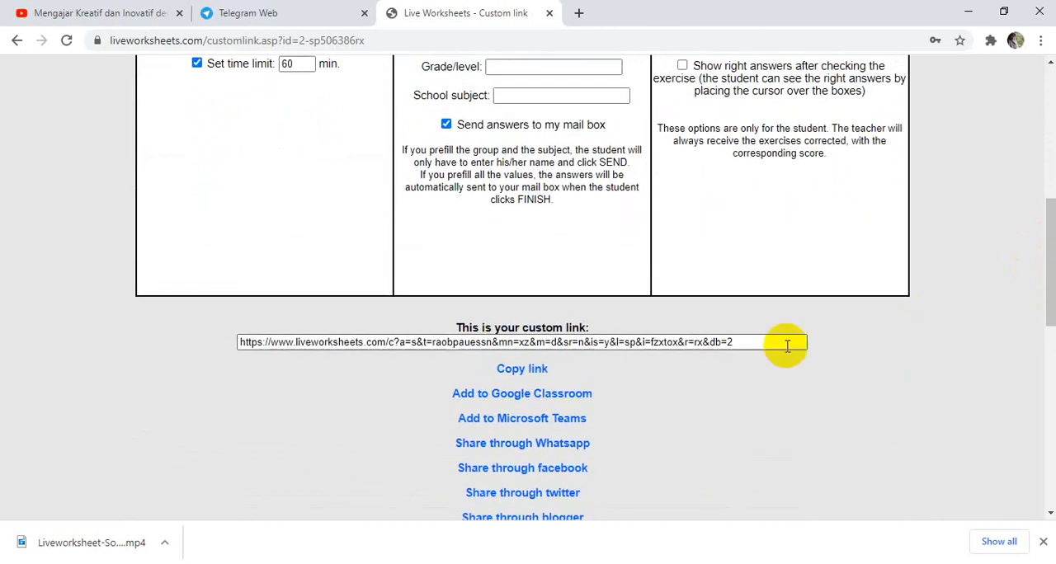
{"action": "left_click", "coordinate": [520, 369]}
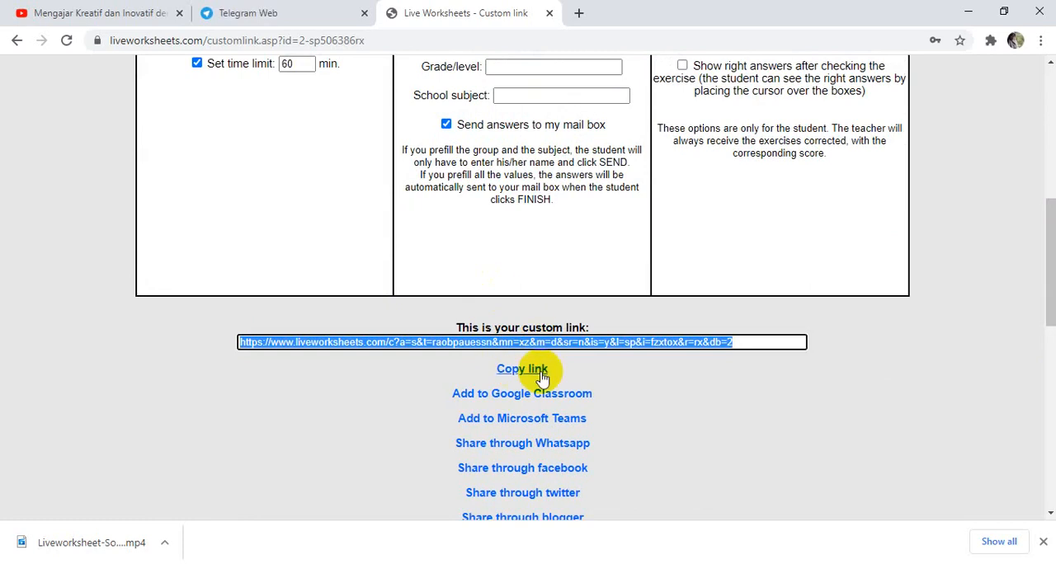
{"action": "left_click", "coordinate": [378, 206]}
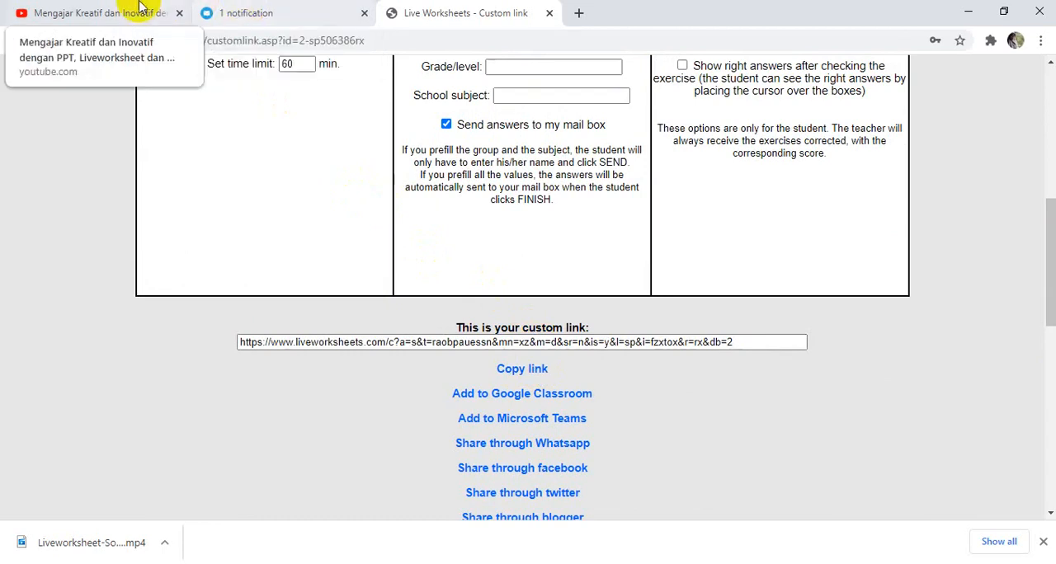
Switch to Telegram Web and find the group chat that holds the earlier Liveworksheets links.
{"action": "left_click", "coordinate": [253, 15]}
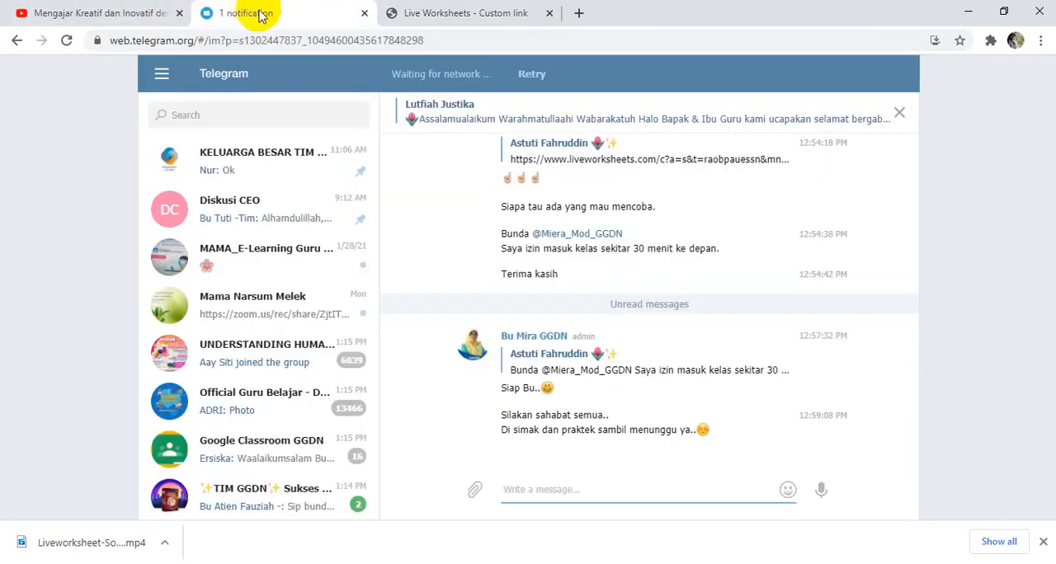
{"action": "left_click", "coordinate": [207, 114]}
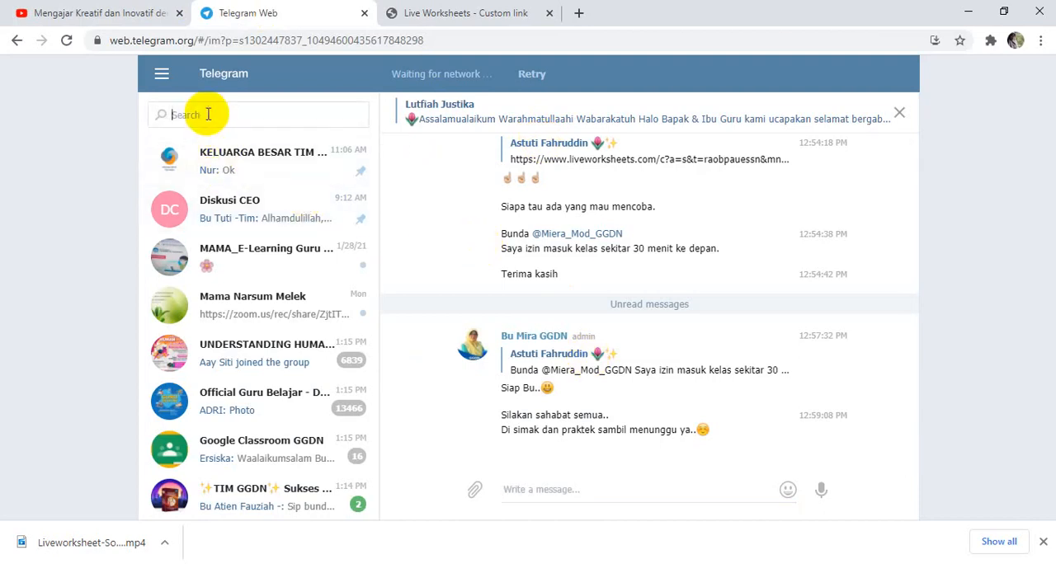
{"action": "left_click", "coordinate": [253, 309]}
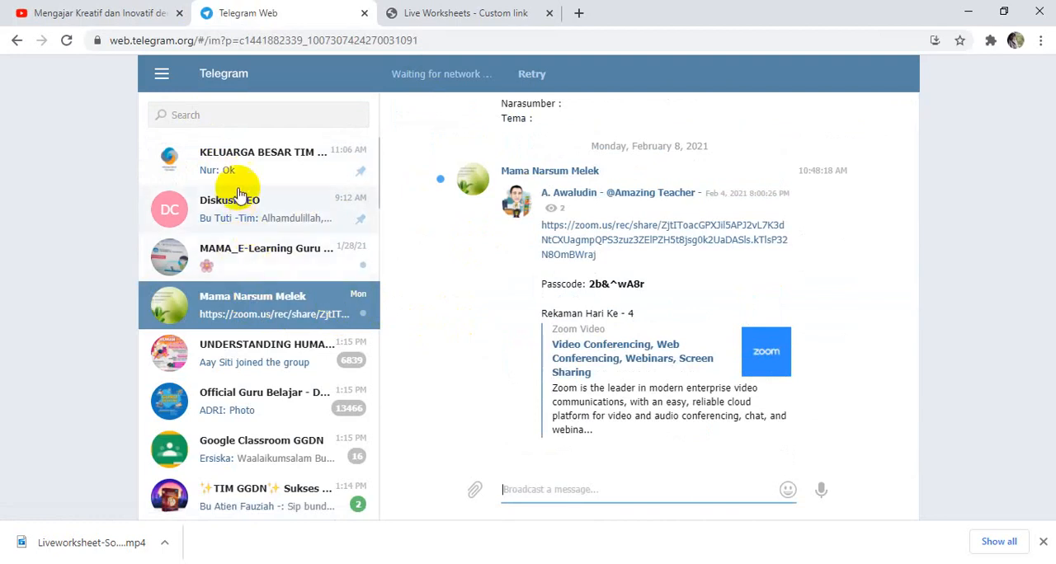
{"action": "left_click", "coordinate": [195, 115]}
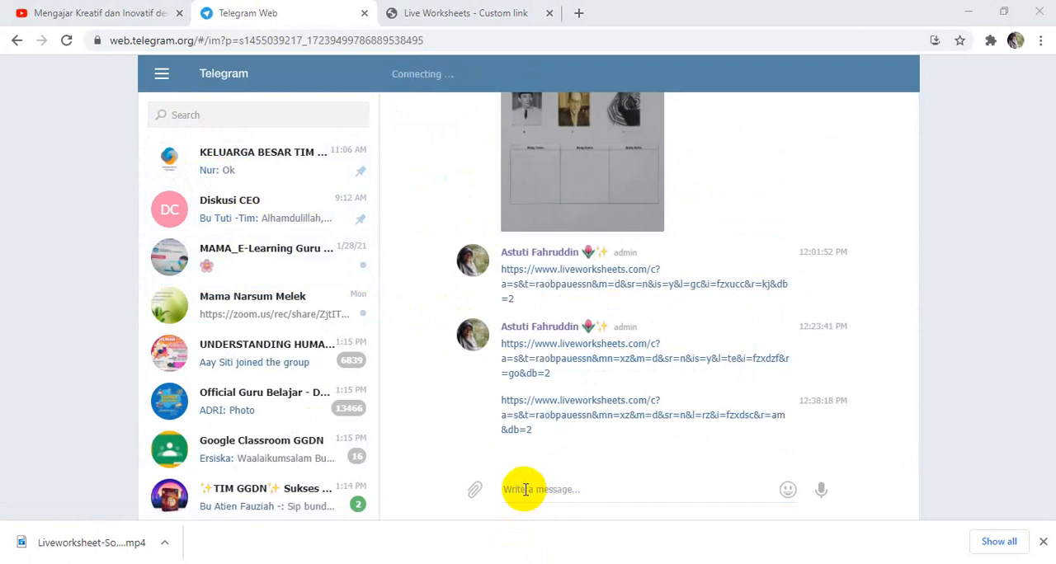
Send the copied custom link as a message in the group chat and open the worksheet from it.
{"action": "left_click", "coordinate": [526, 490]}
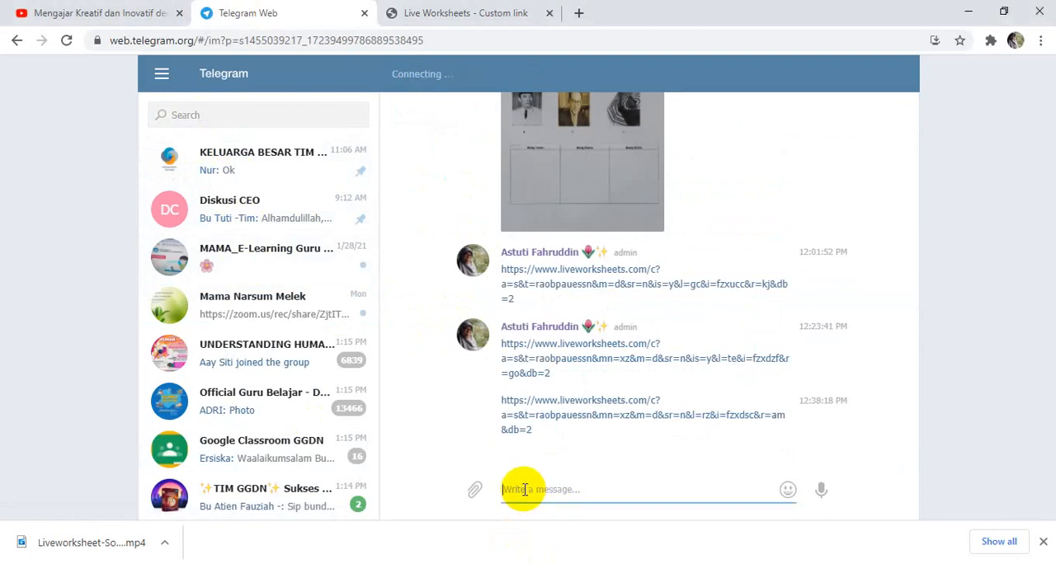
{"action": "key", "text": "ctrl+v"}
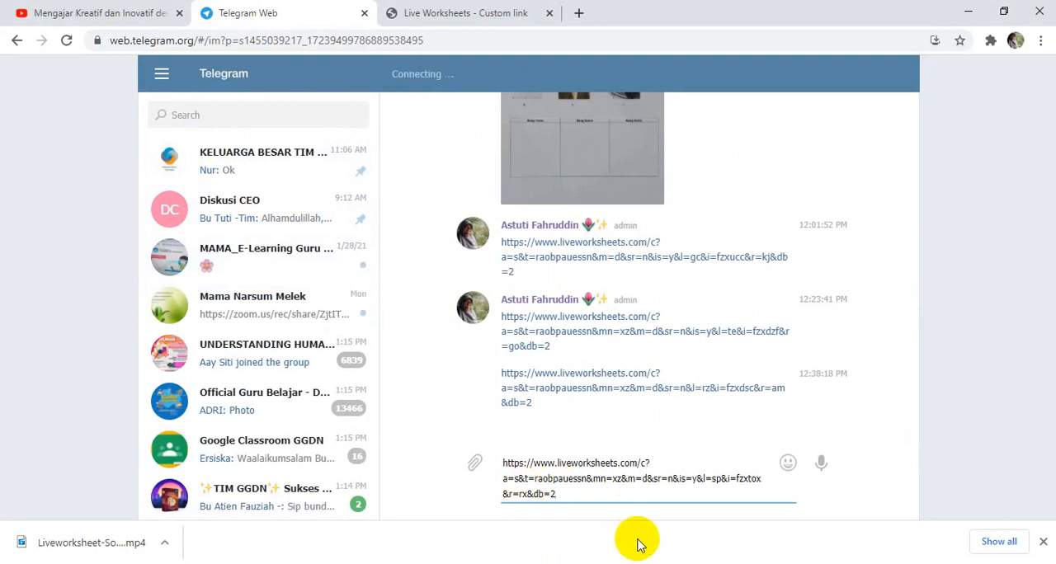
{"action": "key", "text": "Return"}
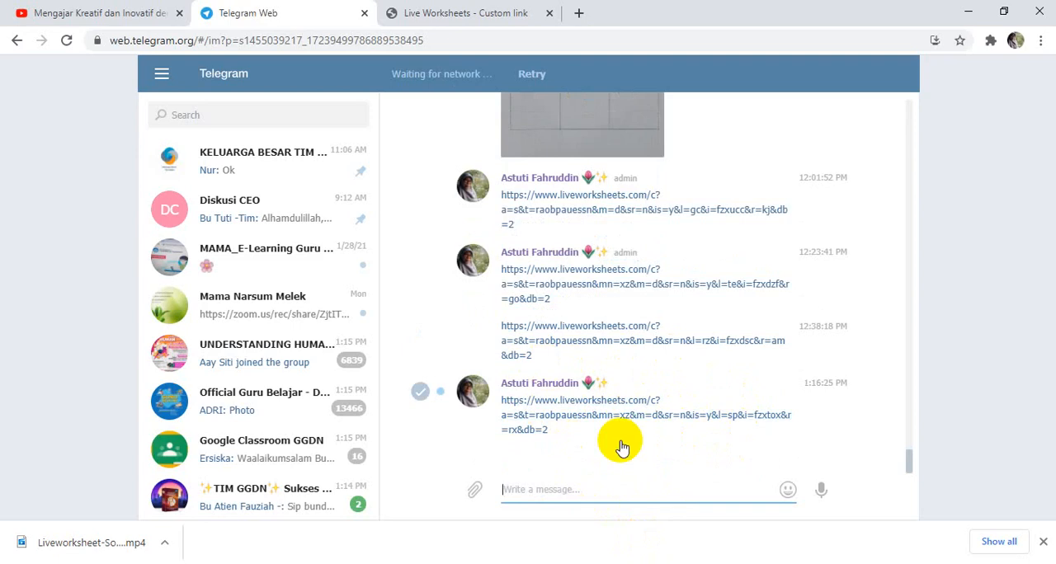
{"action": "left_click", "coordinate": [603, 411]}
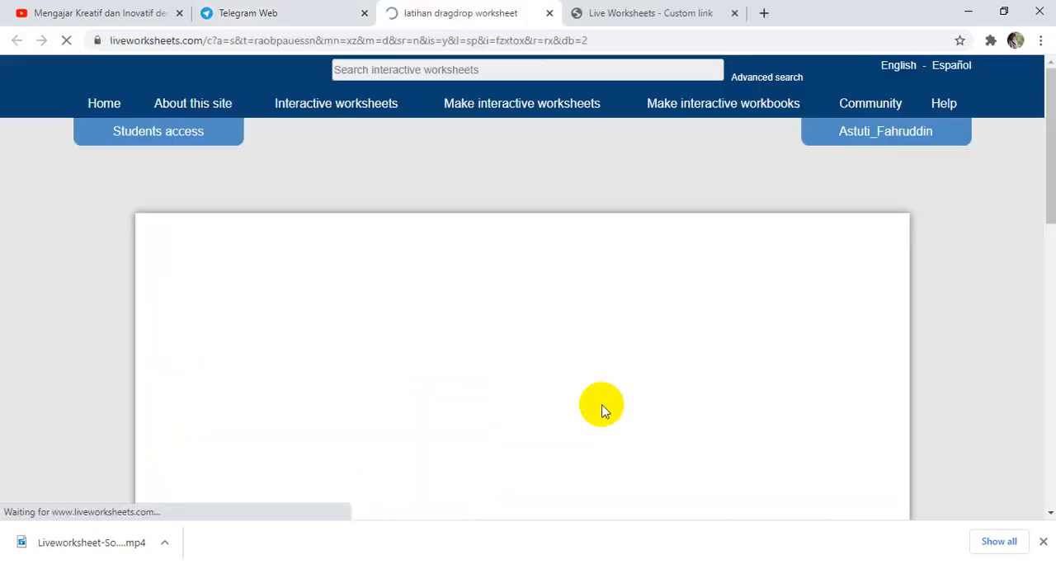
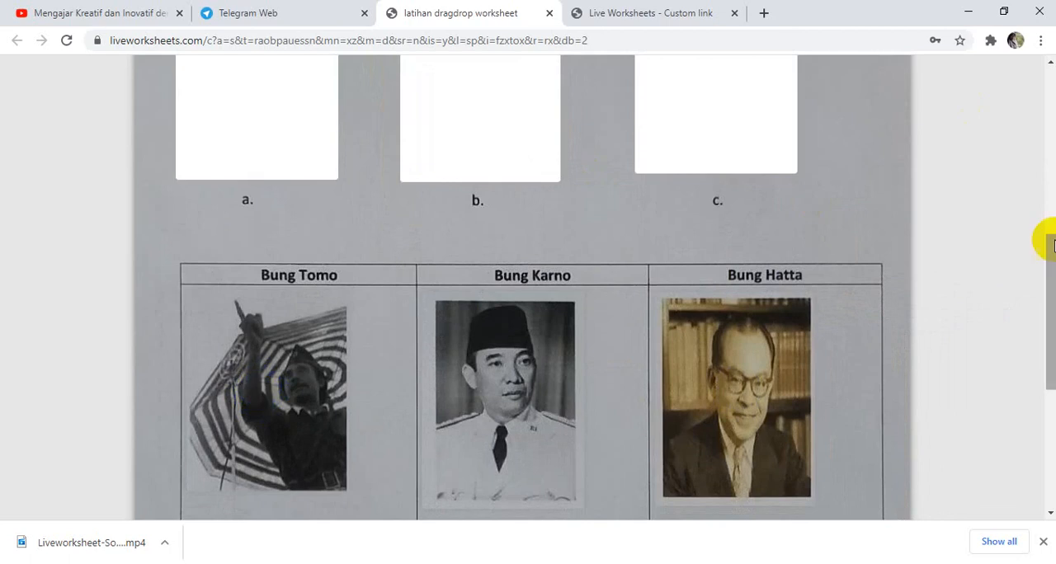
Finish the completed drag-and-drop worksheet to bring up the form for sending the answers.
{"action": "left_click_drag", "start_coordinate": [1049, 256], "coordinate": [1044, 283]}
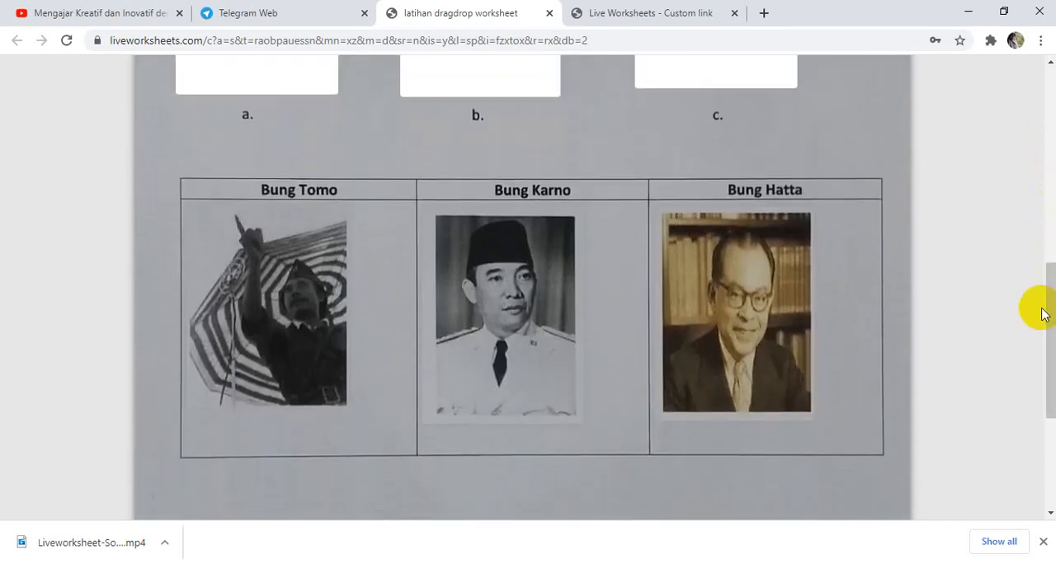
{"action": "left_click_drag", "start_coordinate": [1051, 318], "coordinate": [1039, 401]}
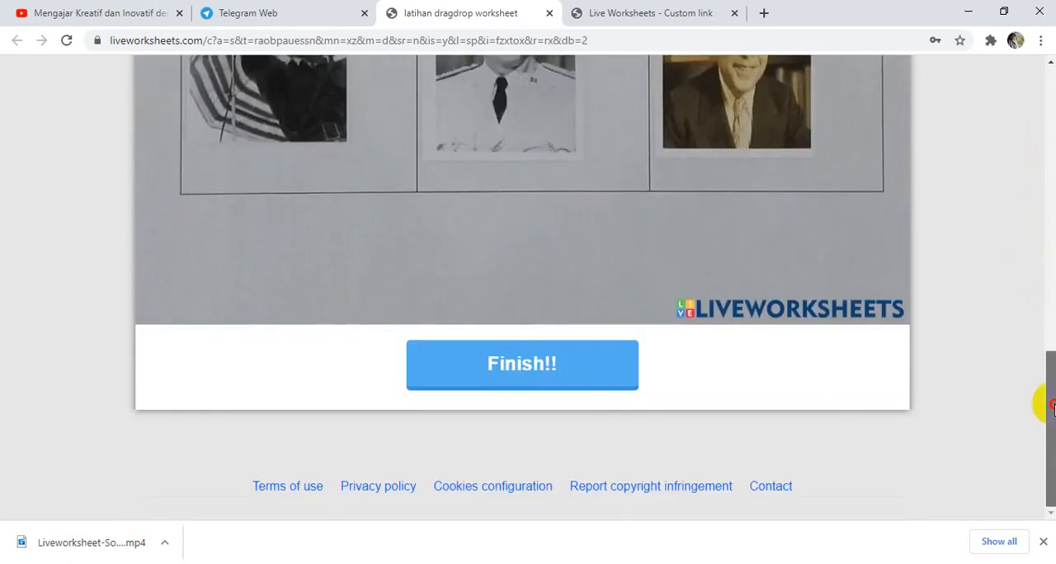
{"action": "left_click", "coordinate": [529, 364]}
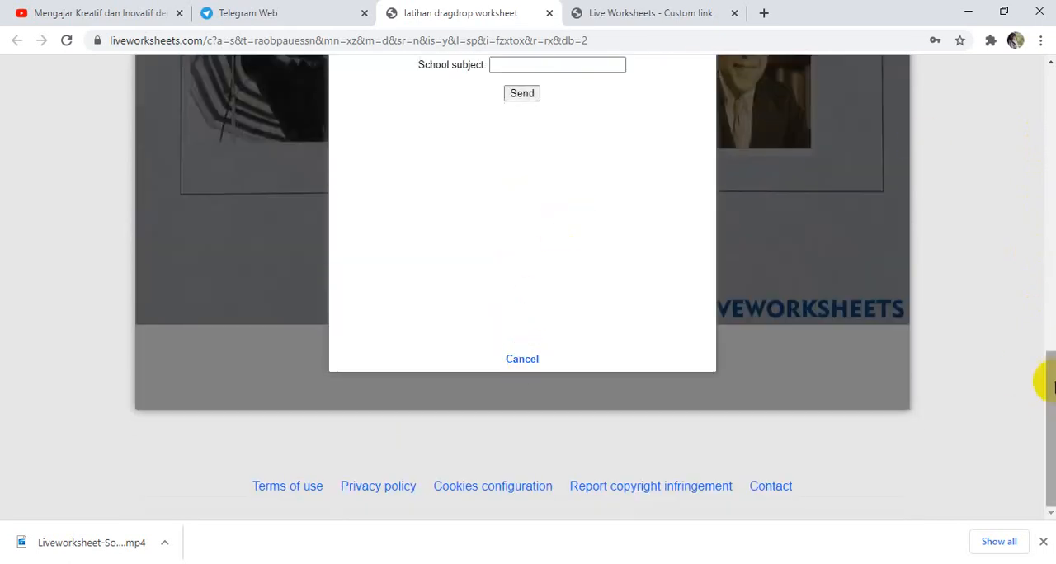
Enter the student's name and set the group/level to 1 in the answer submission form.
{"action": "left_click_drag", "start_coordinate": [1044, 377], "coordinate": [1051, 340]}
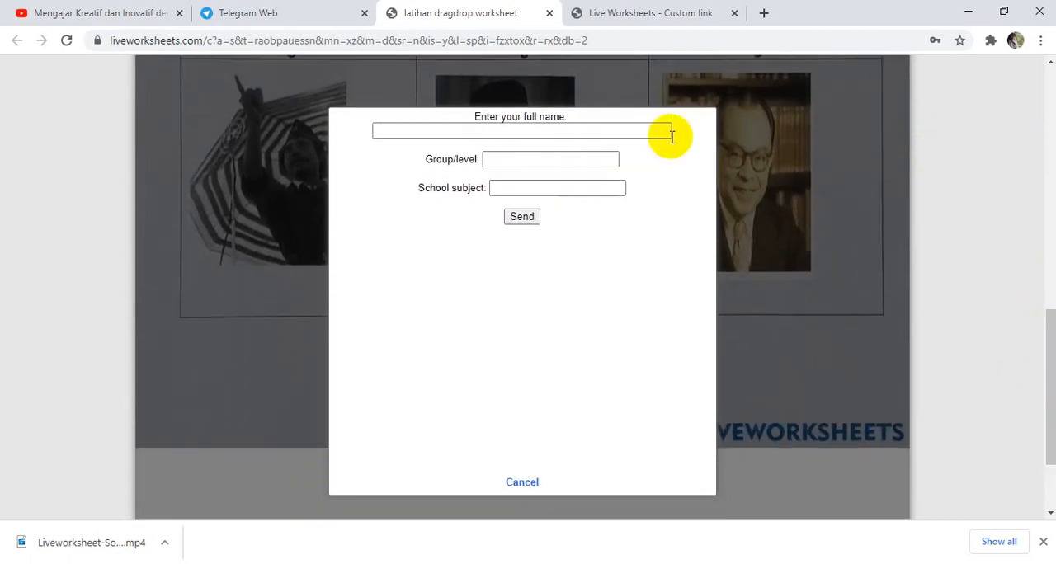
{"action": "left_click", "coordinate": [528, 129]}
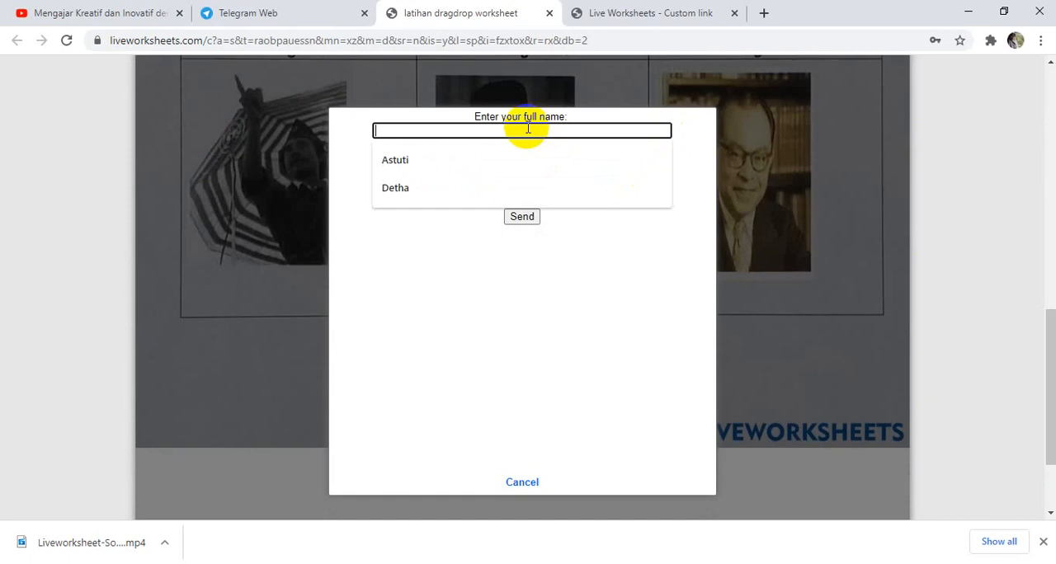
{"action": "type", "text": "Detha"}
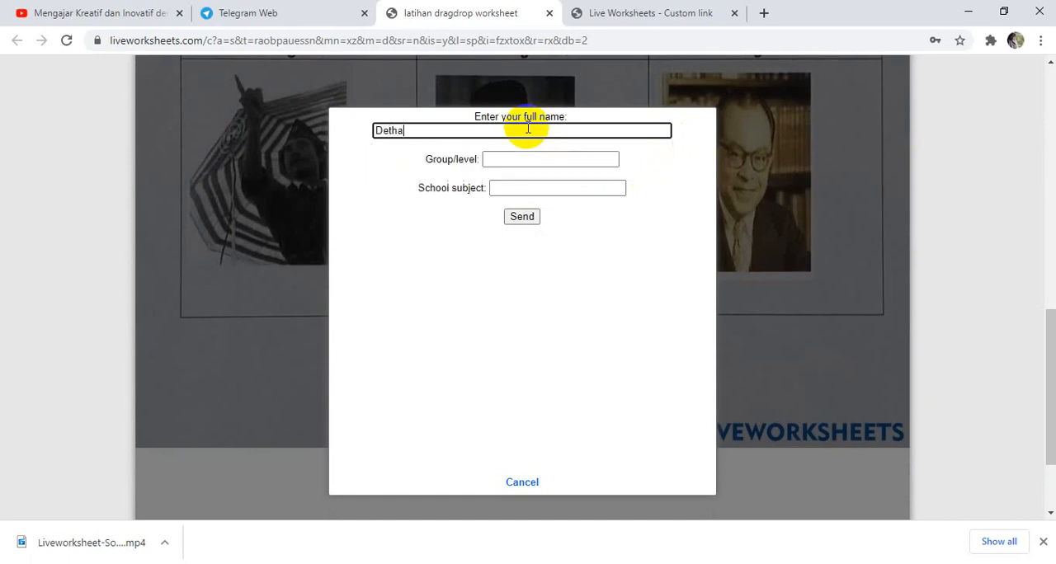
{"action": "left_click", "coordinate": [523, 159]}
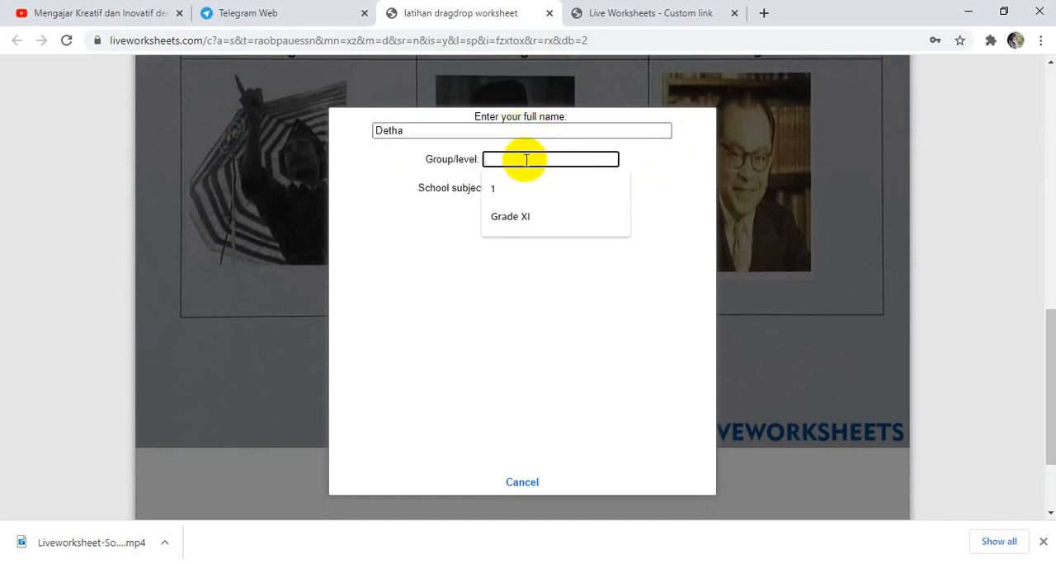
{"action": "type", "text": "1"}
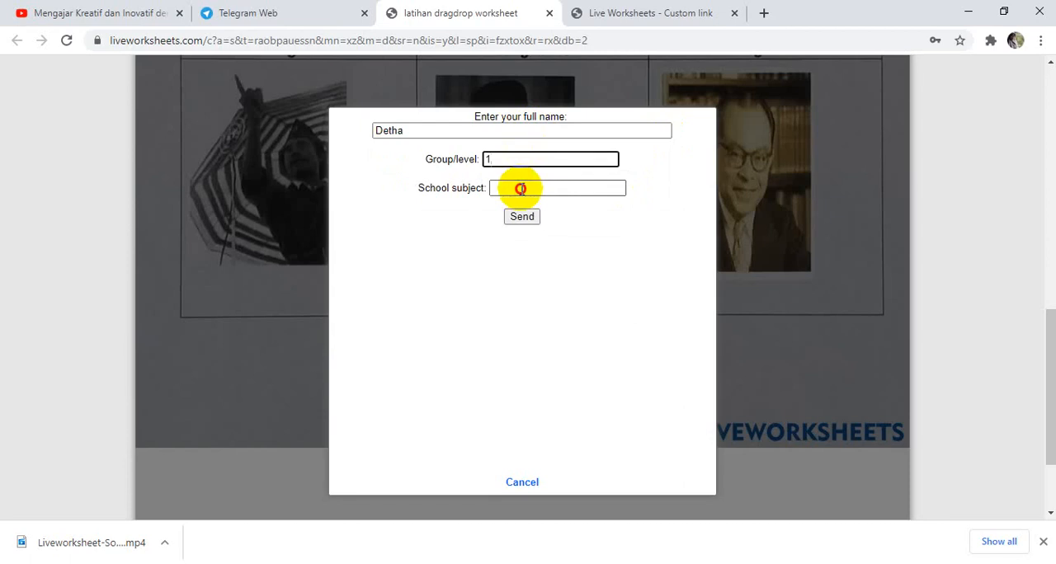
Set the school subject to "IPS - Tema1" and send the answers to the teacher.
{"action": "left_click", "coordinate": [520, 189]}
{"action": "left_click", "coordinate": [497, 219]}
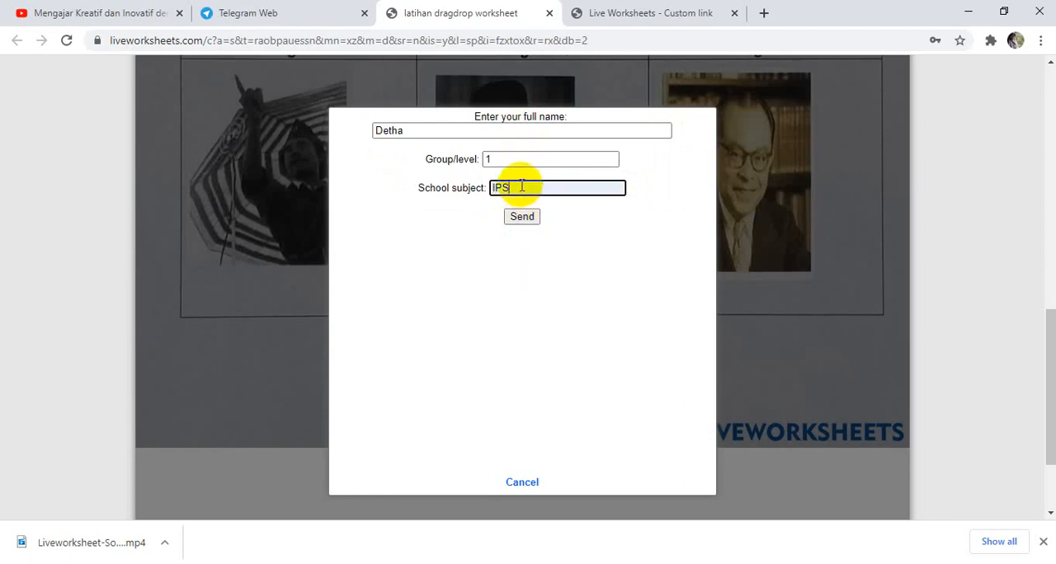
{"action": "key", "text": "BackSpace"}
{"action": "key", "text": "BackSpace"}
{"action": "key", "text": "BackSpace"}
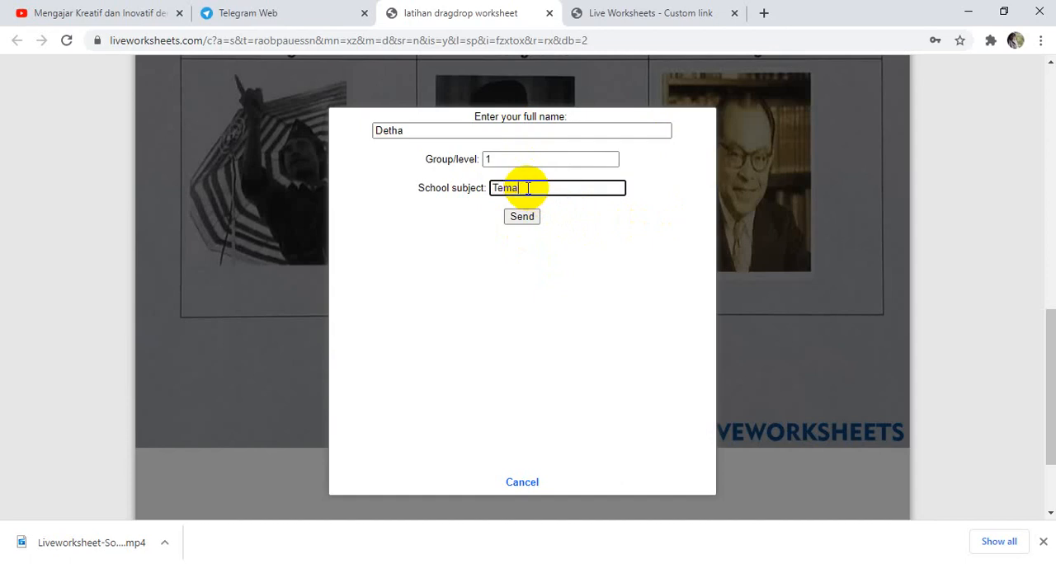
{"action": "left_click", "coordinate": [492, 160]}
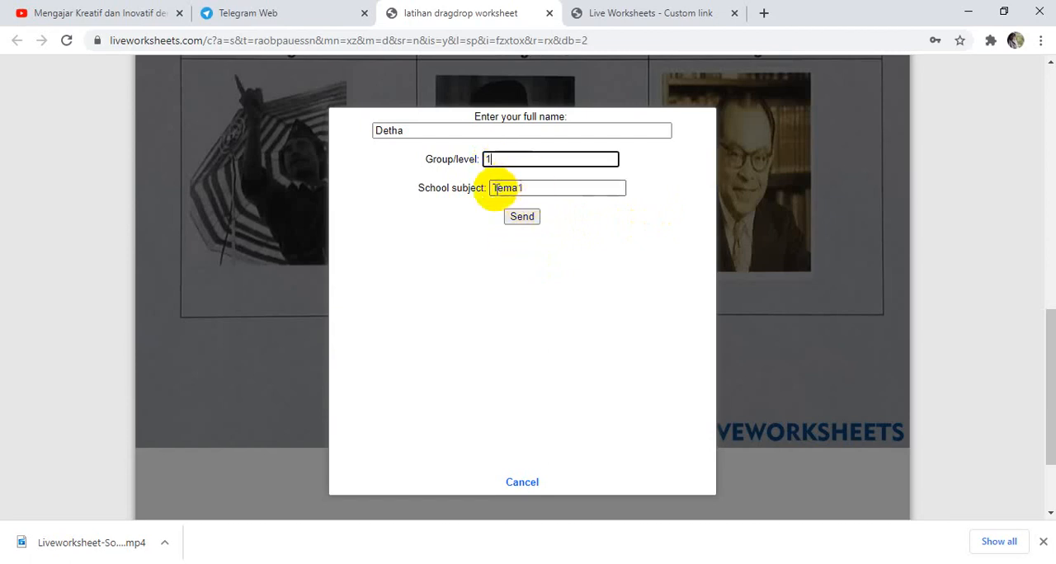
{"action": "left_click", "coordinate": [494, 190]}
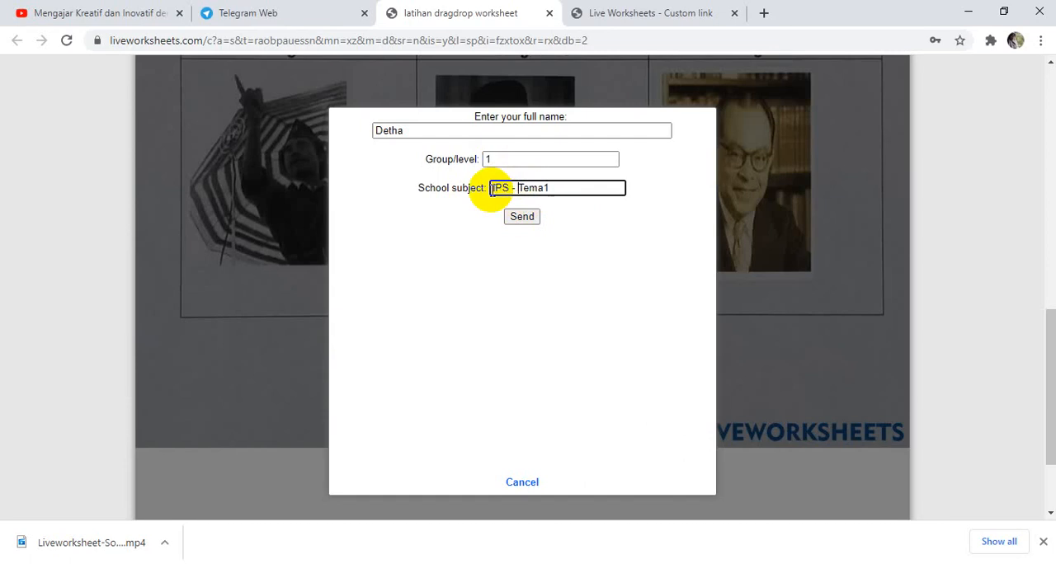
{"action": "left_click", "coordinate": [522, 219]}
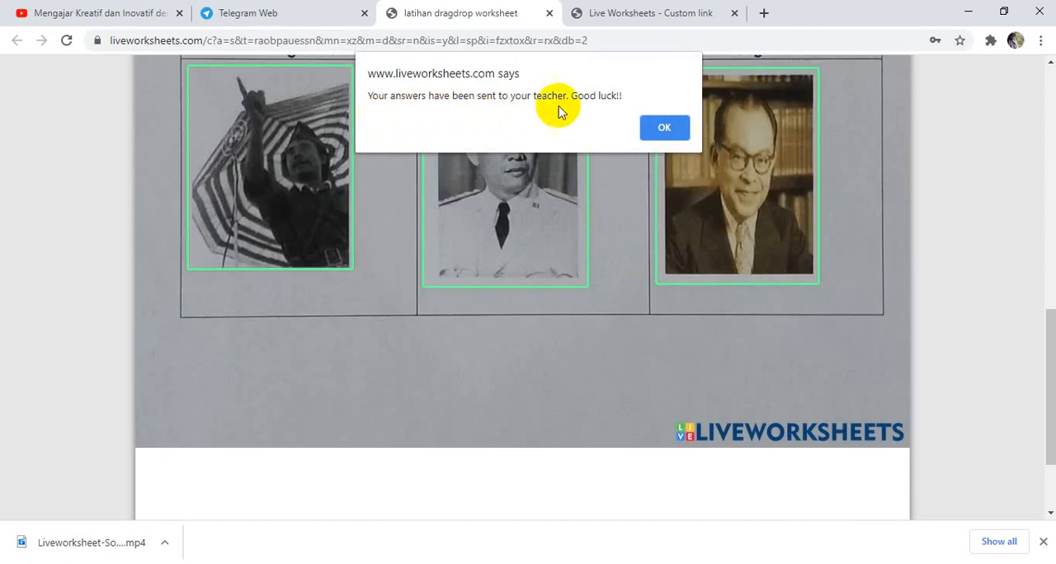
{"action": "left_click", "coordinate": [665, 128]}
Check the marked answers and the grade on the worksheet, and close the custom link page.
{"action": "scroll", "coordinate": [1041, 351], "scroll_direction": "up", "scroll_amount": 1}
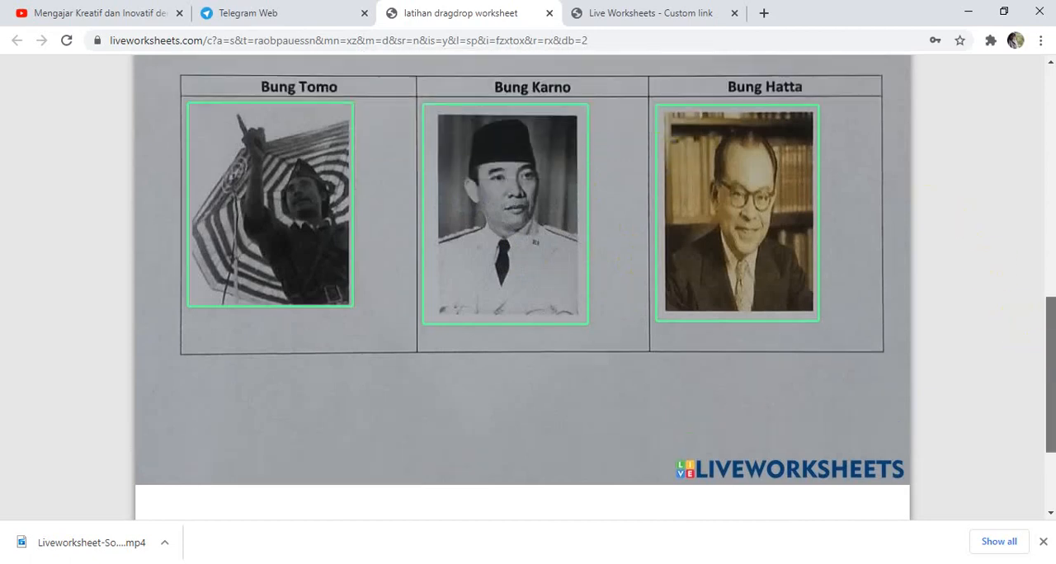
{"action": "left_click_drag", "start_coordinate": [1042, 350], "coordinate": [1041, 135]}
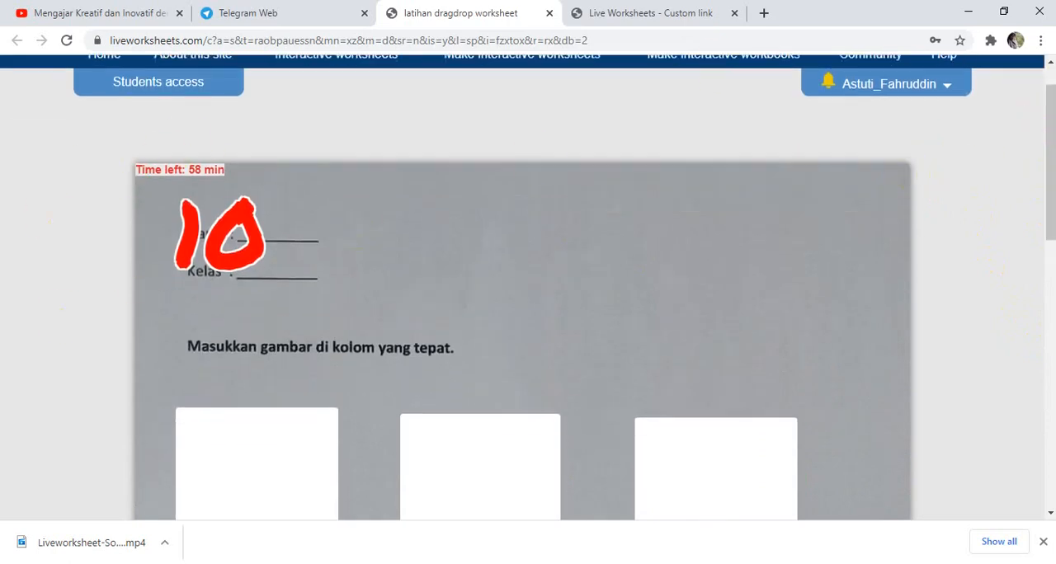
{"action": "left_click", "coordinate": [1052, 135]}
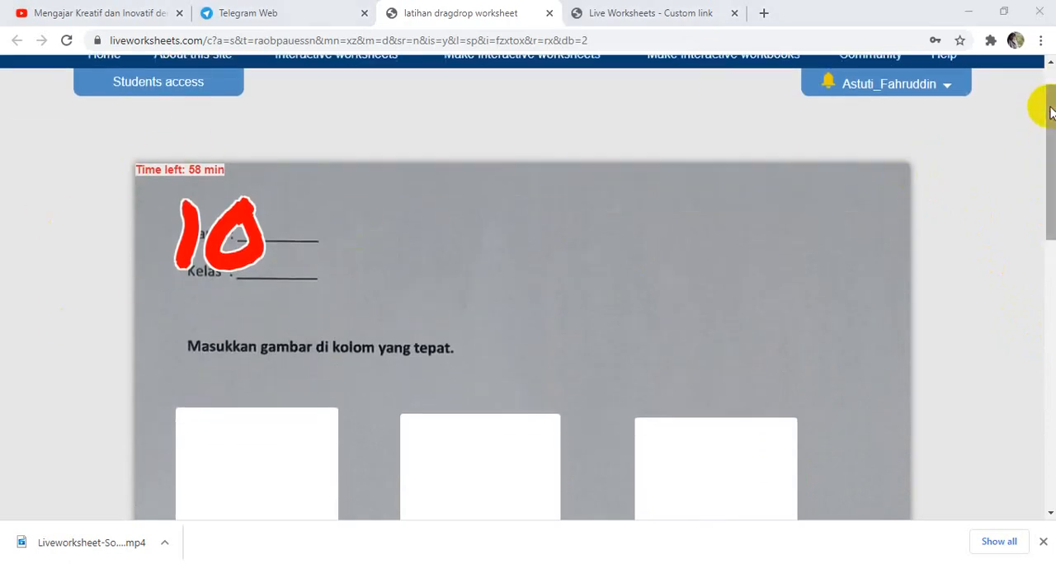
{"action": "left_click", "coordinate": [1052, 113]}
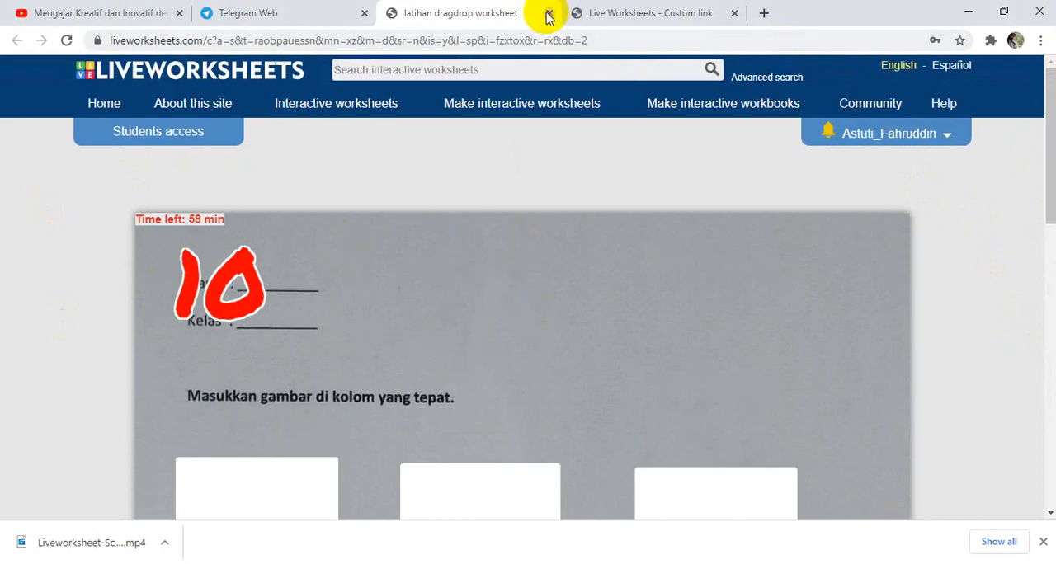
{"action": "left_click", "coordinate": [632, 10]}
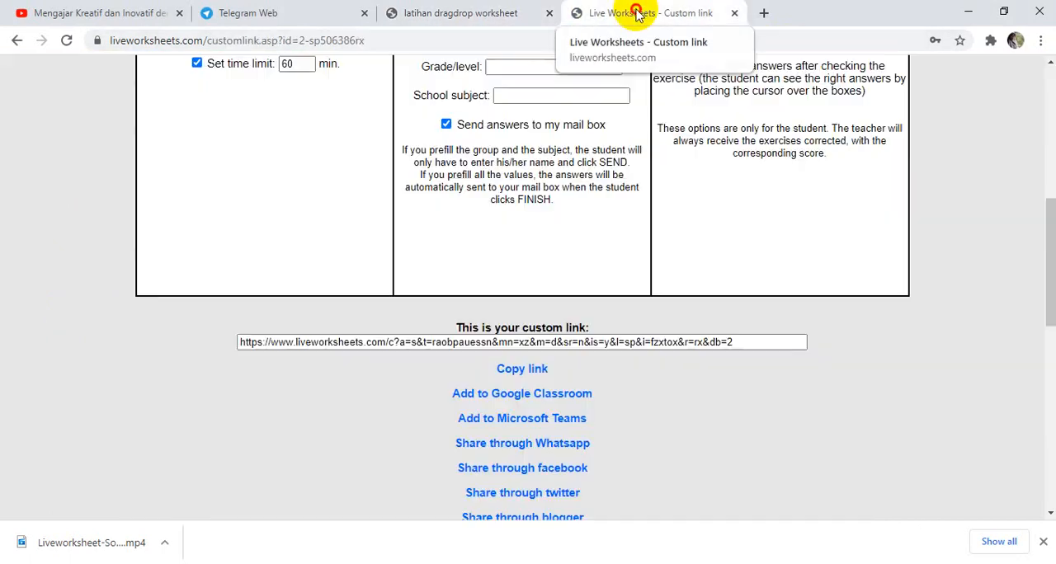
{"action": "left_click", "coordinate": [734, 13]}
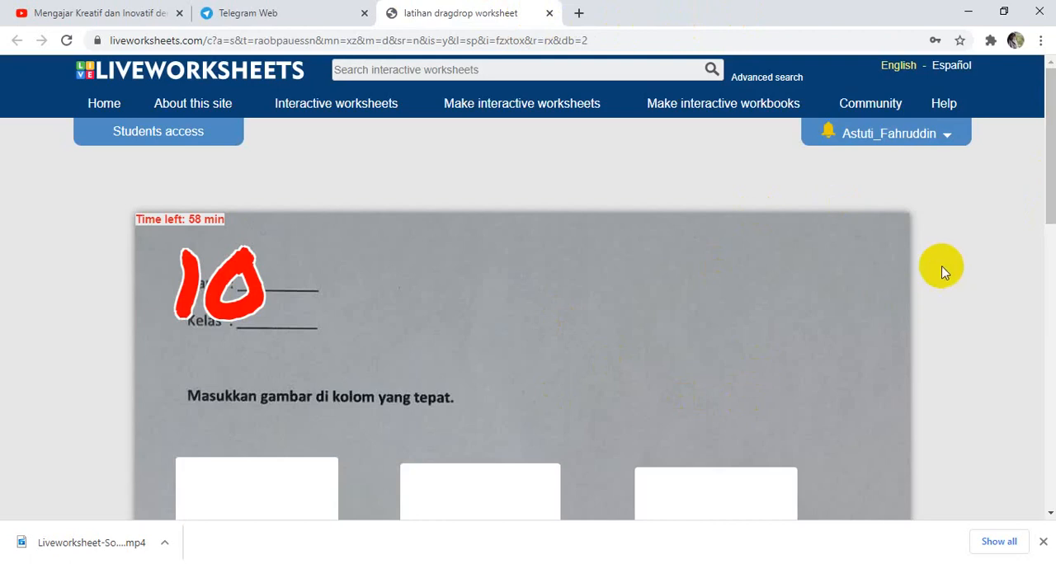
Open the teacher account's notifications and look through the exercises sent by students.
{"action": "left_click", "coordinate": [902, 137]}
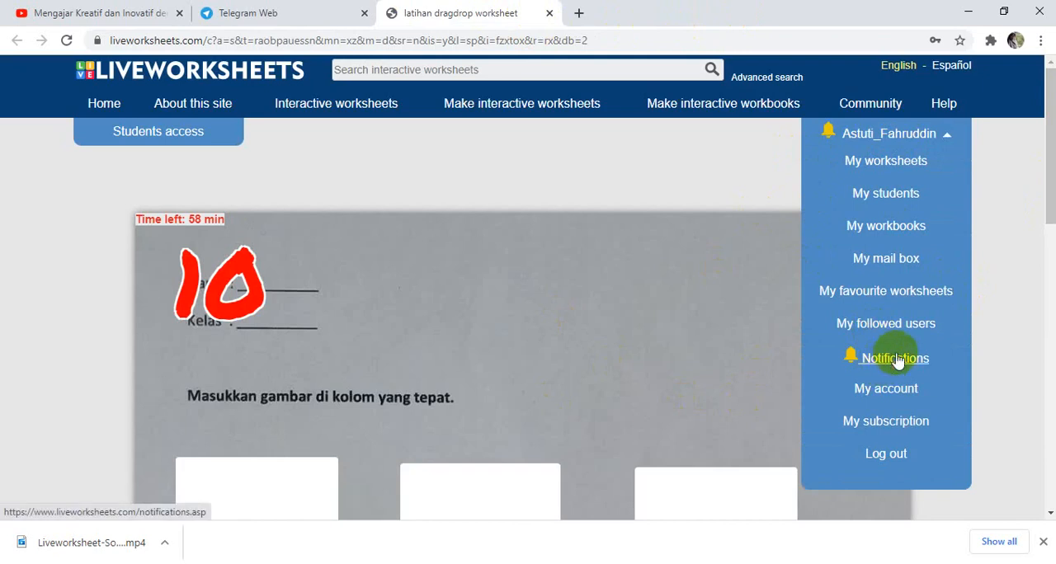
{"action": "left_click", "coordinate": [698, 182]}
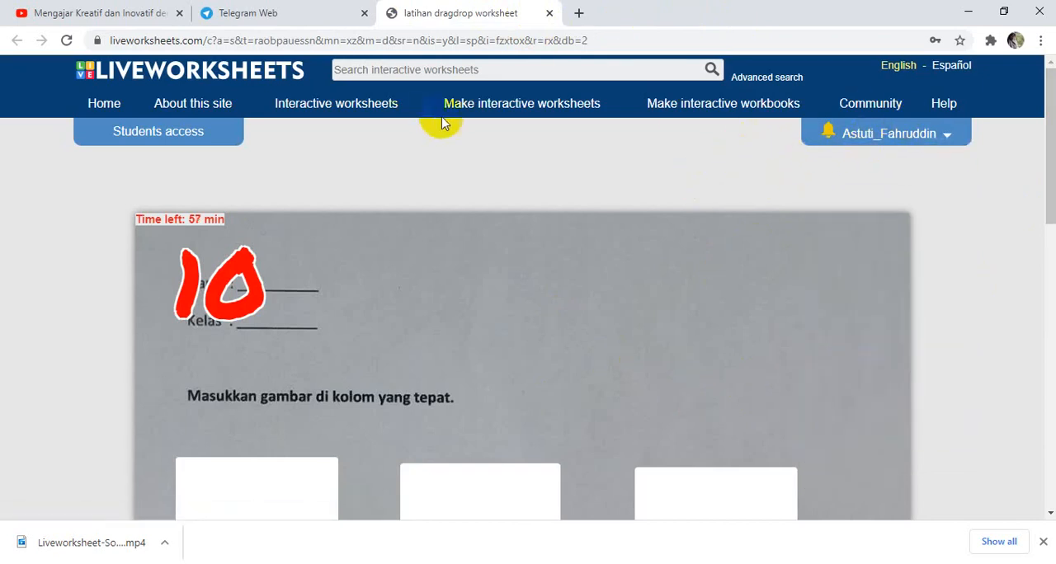
{"action": "left_click", "coordinate": [887, 141]}
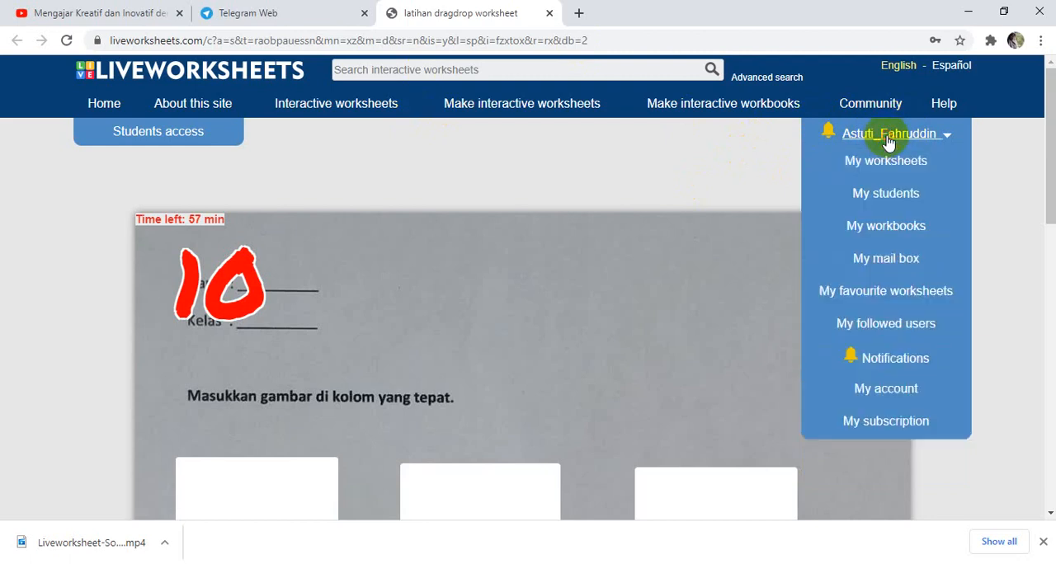
{"action": "left_click", "coordinate": [895, 360]}
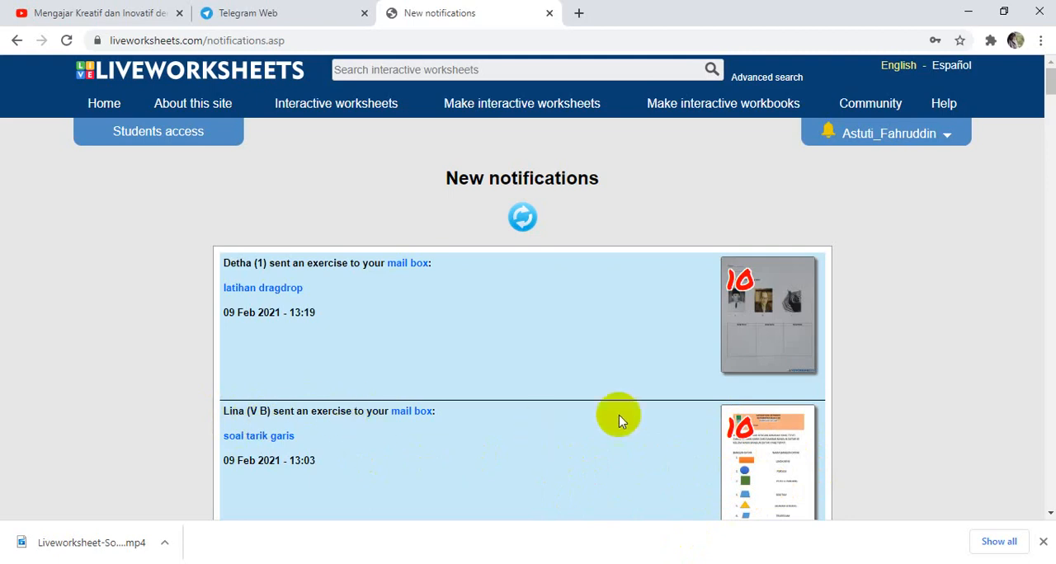
{"action": "scroll", "coordinate": [1037, 245], "scroll_direction": "down", "scroll_amount": 15}
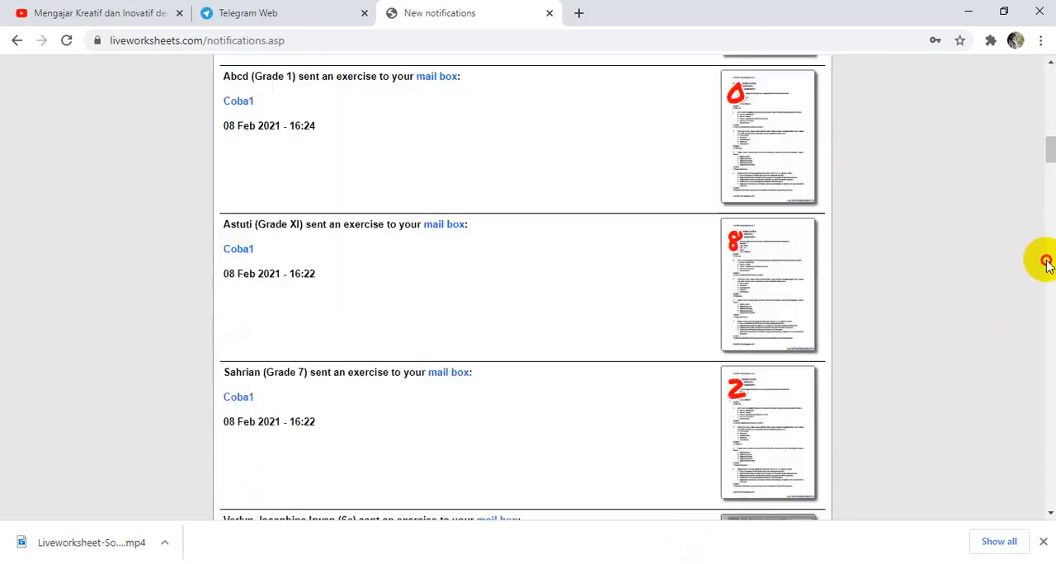
{"action": "left_click_drag", "start_coordinate": [1048, 244], "coordinate": [1025, 64]}
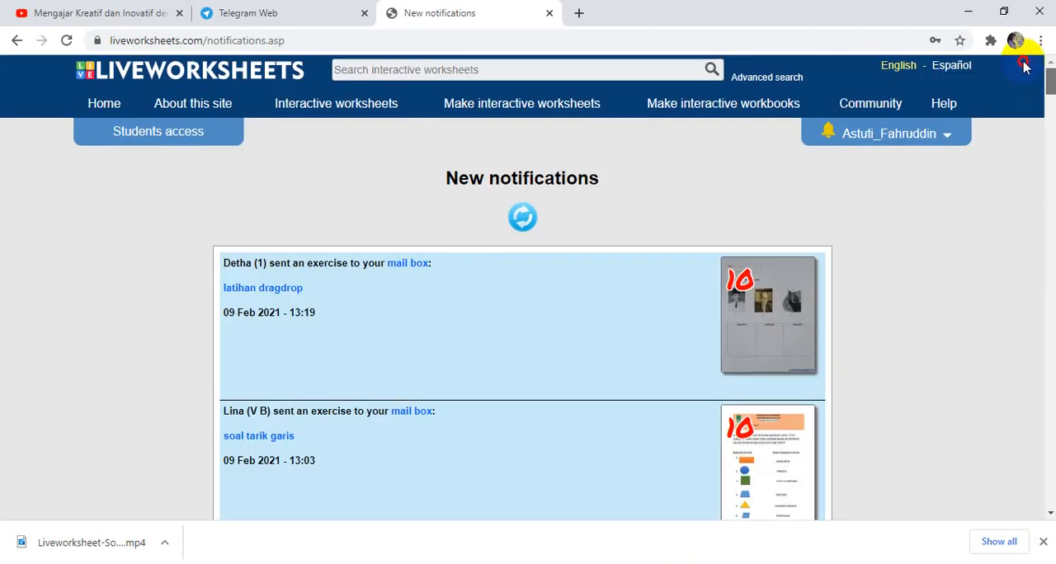
Open the teacher's mail box of answers sent by students.
{"action": "left_click", "coordinate": [871, 137]}
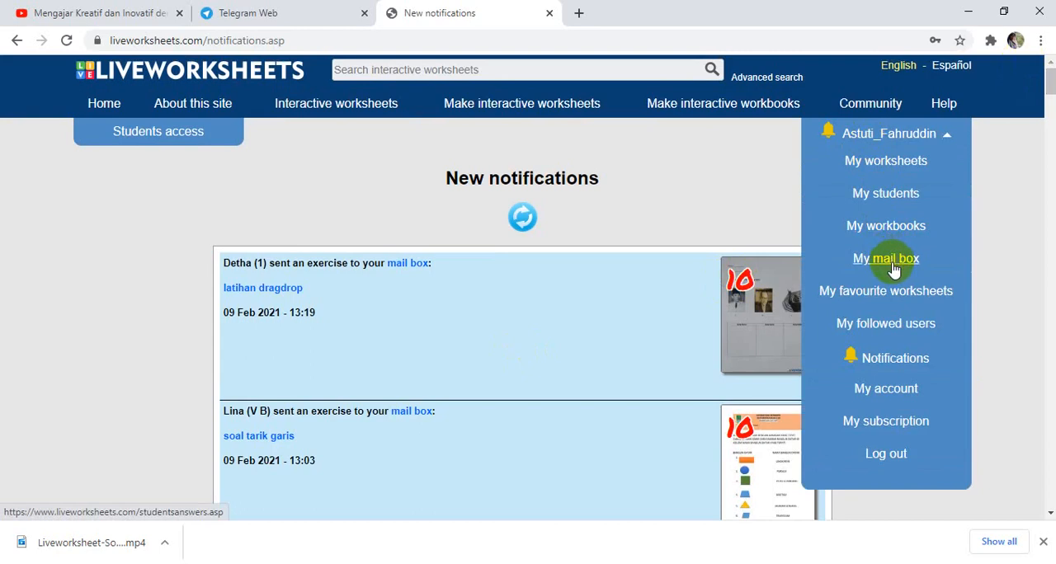
{"action": "left_click", "coordinate": [888, 263]}
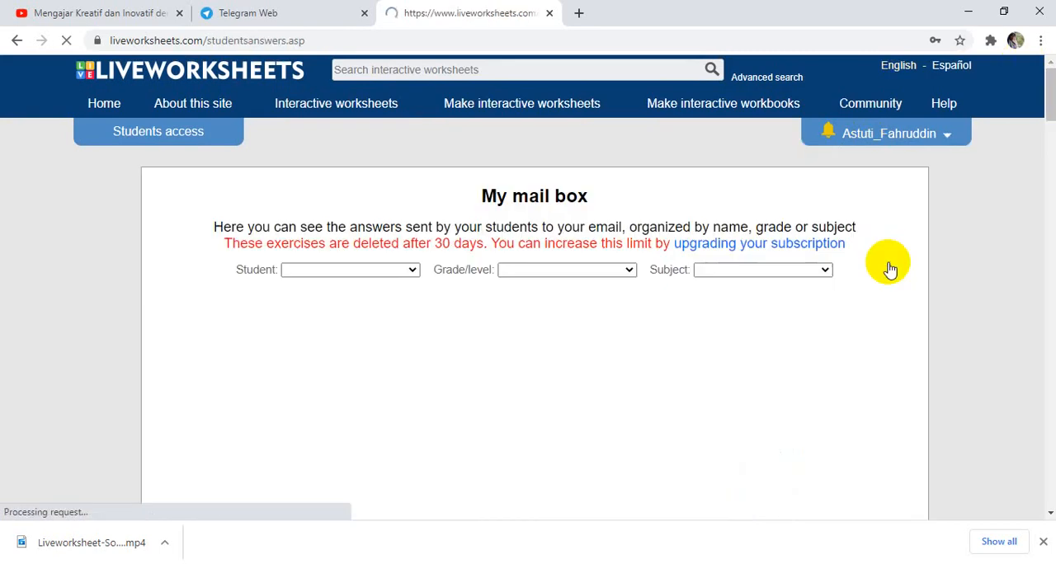
{"action": "left_click_drag", "start_coordinate": [889, 266], "coordinate": [617, 242]}
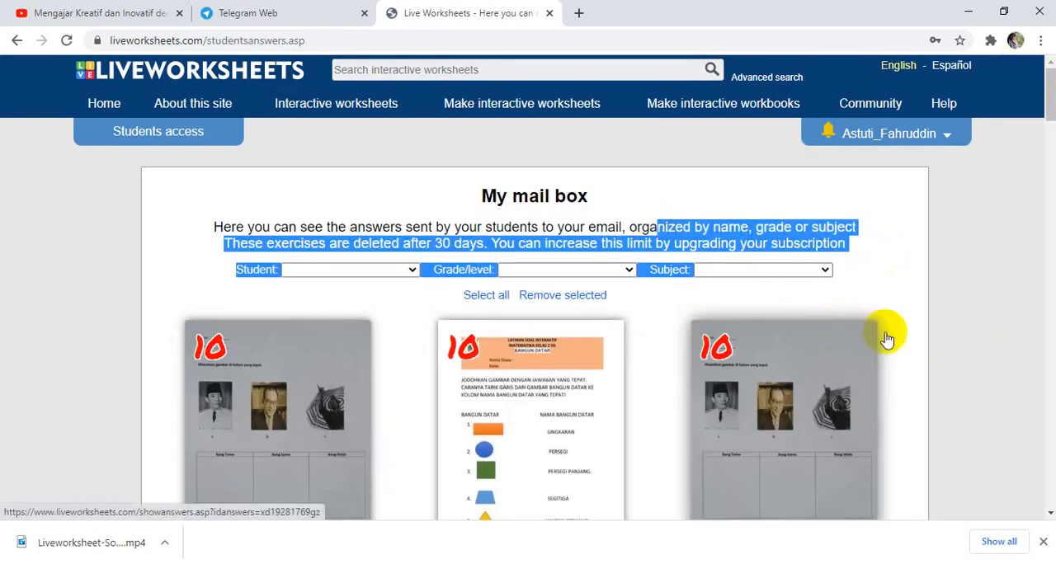
{"action": "left_click", "coordinate": [764, 396]}
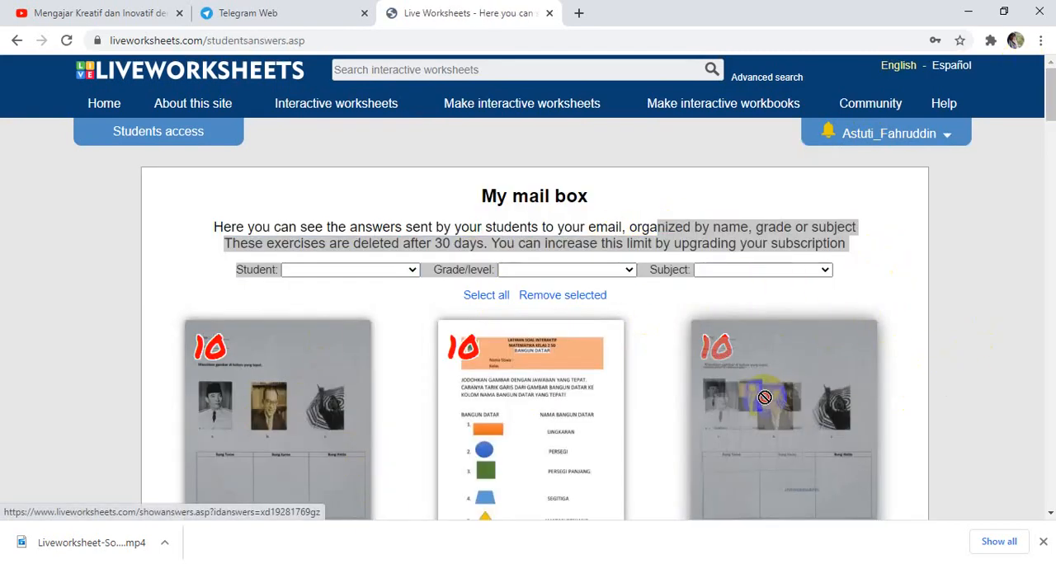
Filter the mail box by one student's name to view only the answers that student sent.
{"action": "left_click", "coordinate": [415, 270]}
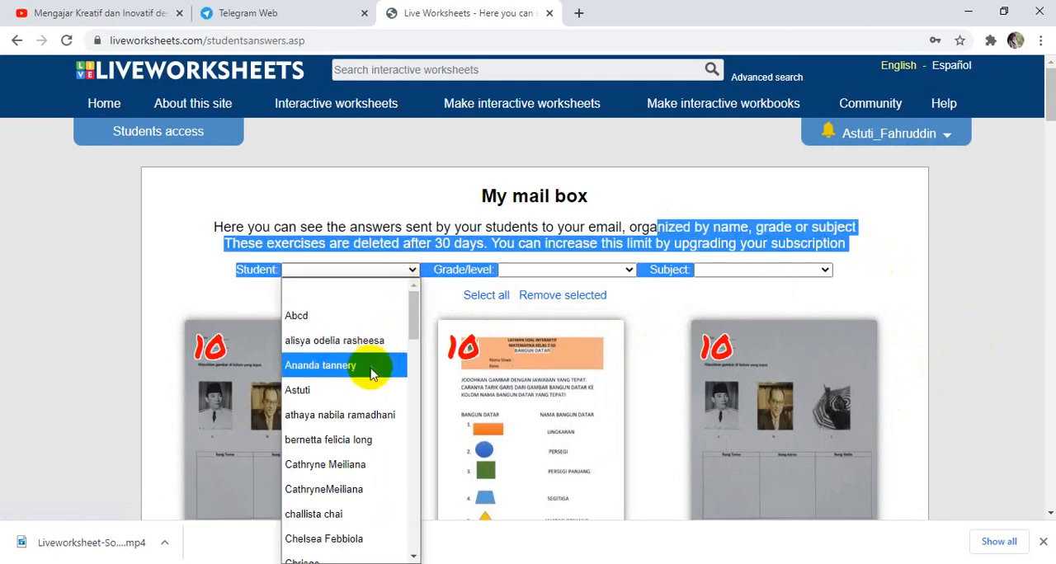
{"action": "left_click_drag", "start_coordinate": [417, 326], "coordinate": [436, 366]}
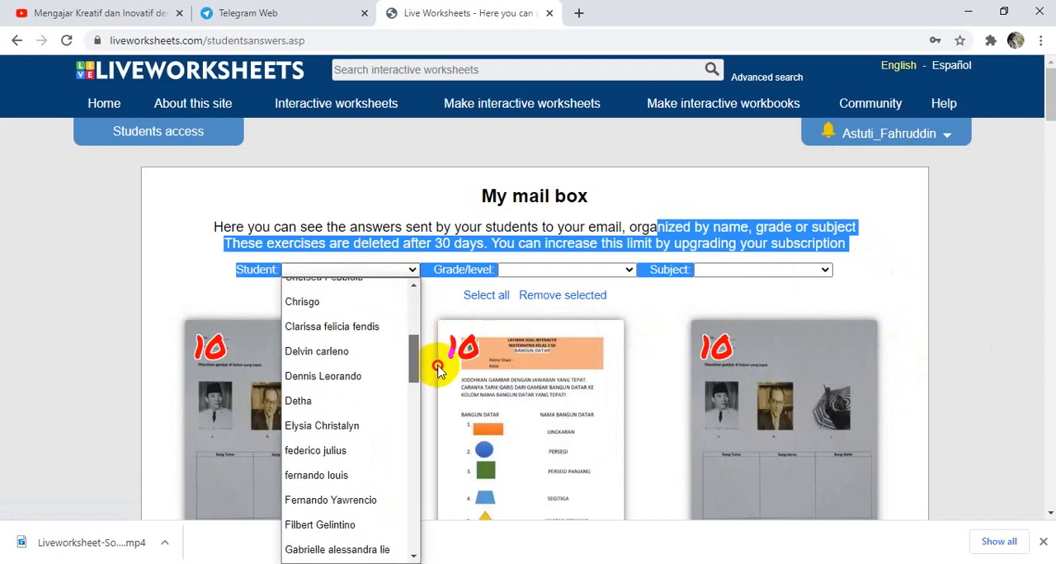
{"action": "left_click", "coordinate": [360, 397]}
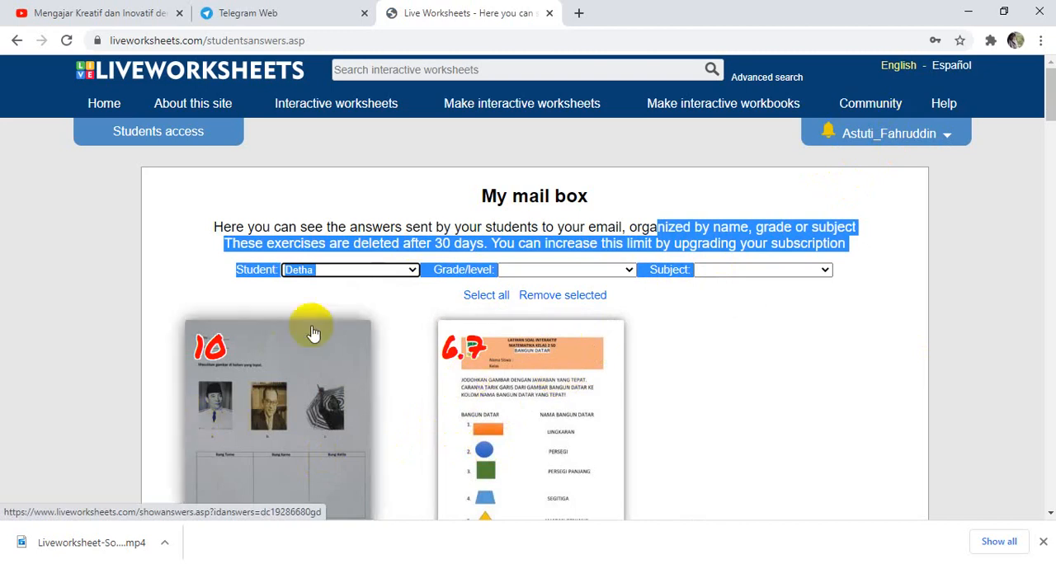
{"action": "left_click", "coordinate": [327, 270]}
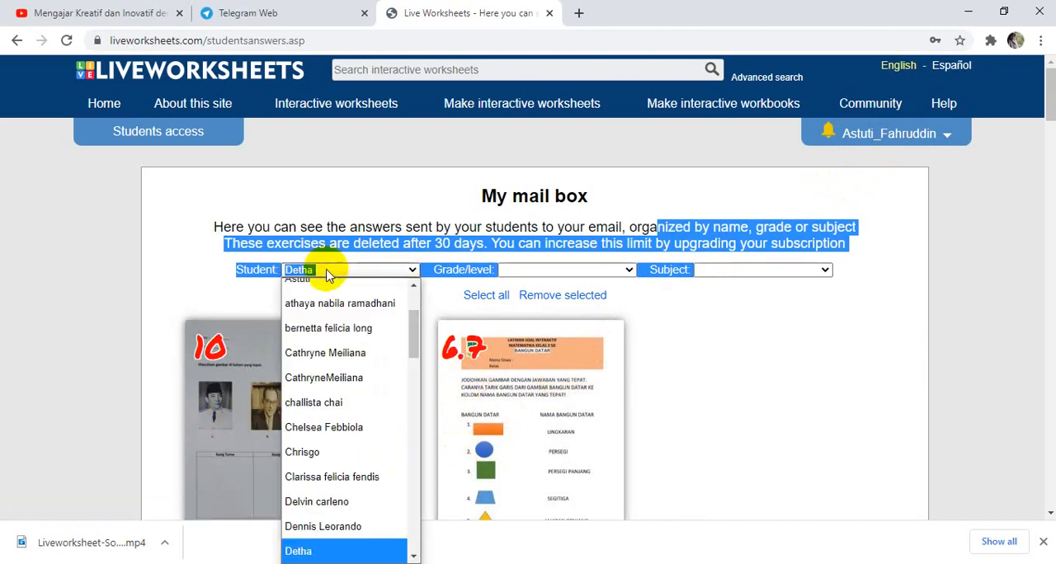
{"action": "left_click", "coordinate": [326, 270]}
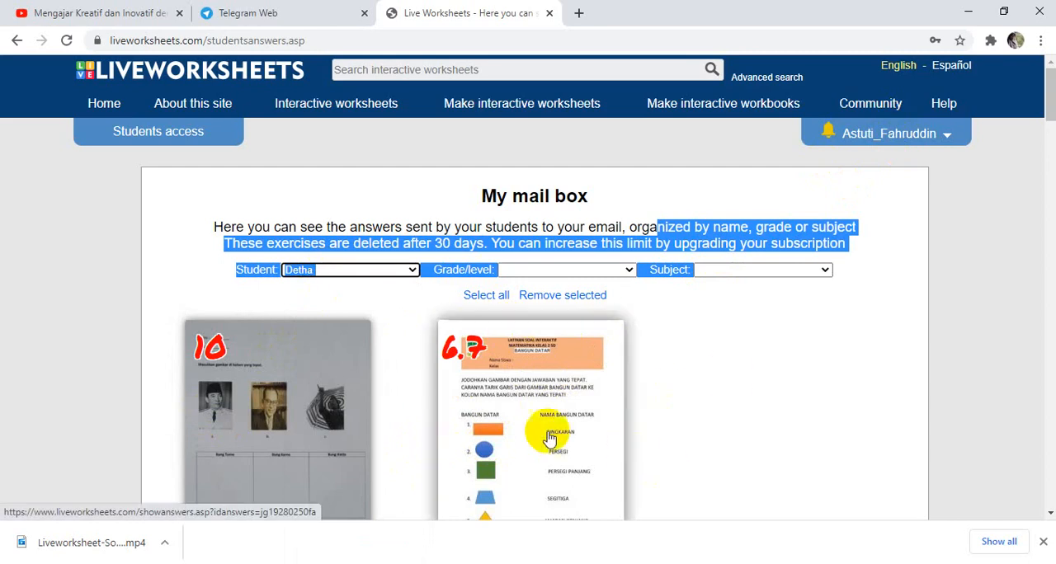
Filter the chosen student's answers by the subject "IPS - Tema1", and after that by "Matematika".
{"action": "left_click", "coordinate": [825, 272]}
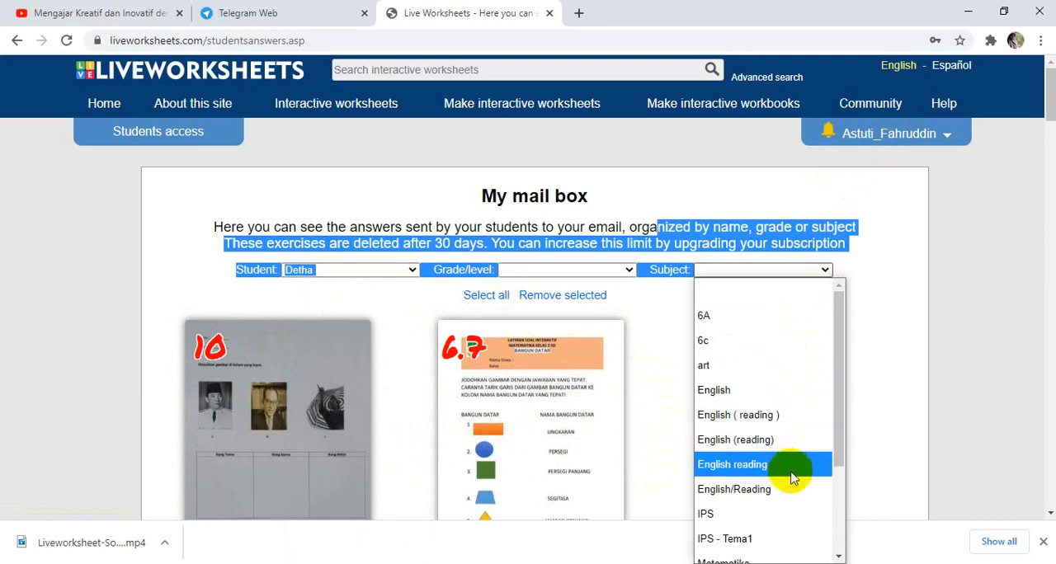
{"action": "left_click", "coordinate": [798, 540]}
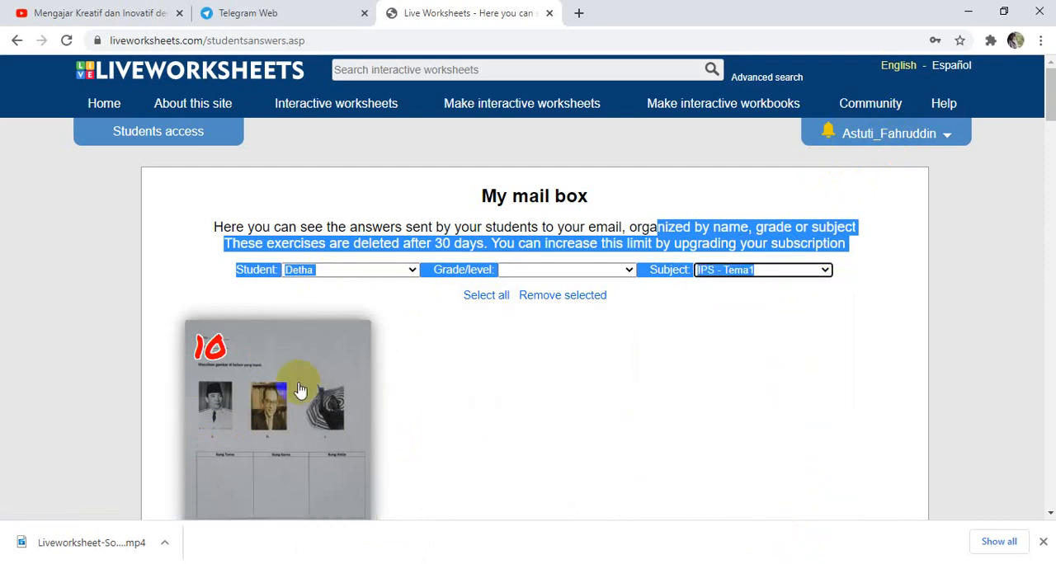
{"action": "left_click", "coordinate": [825, 271]}
{"action": "left_click_drag", "start_coordinate": [840, 302], "coordinate": [861, 371]}
{"action": "left_click", "coordinate": [750, 463]}
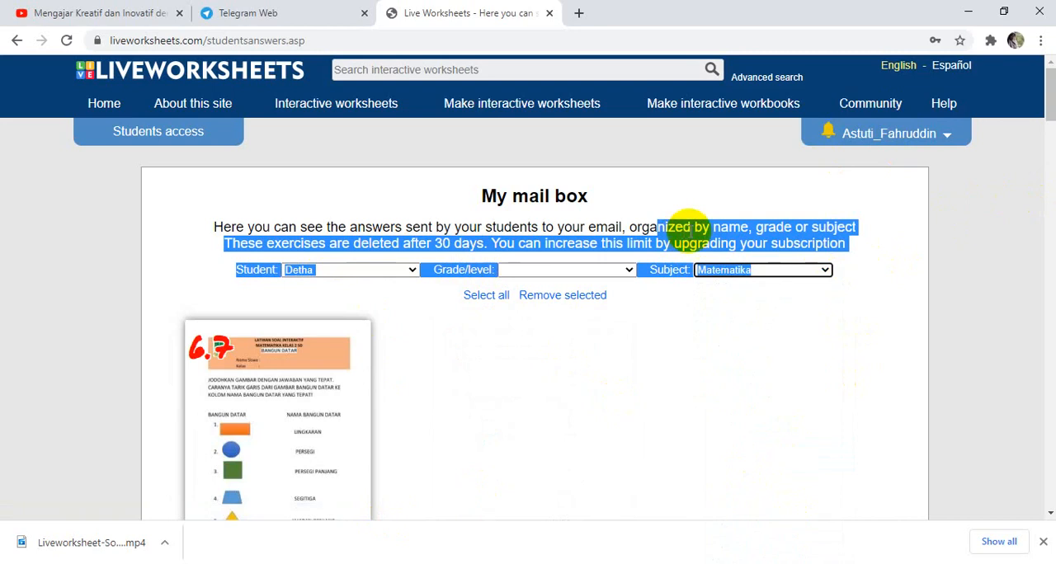
Switch the mail box's student filter to a different student.
{"action": "left_click", "coordinate": [414, 273]}
{"action": "scroll", "coordinate": [396, 297], "scroll_direction": "up", "scroll_amount": 1}
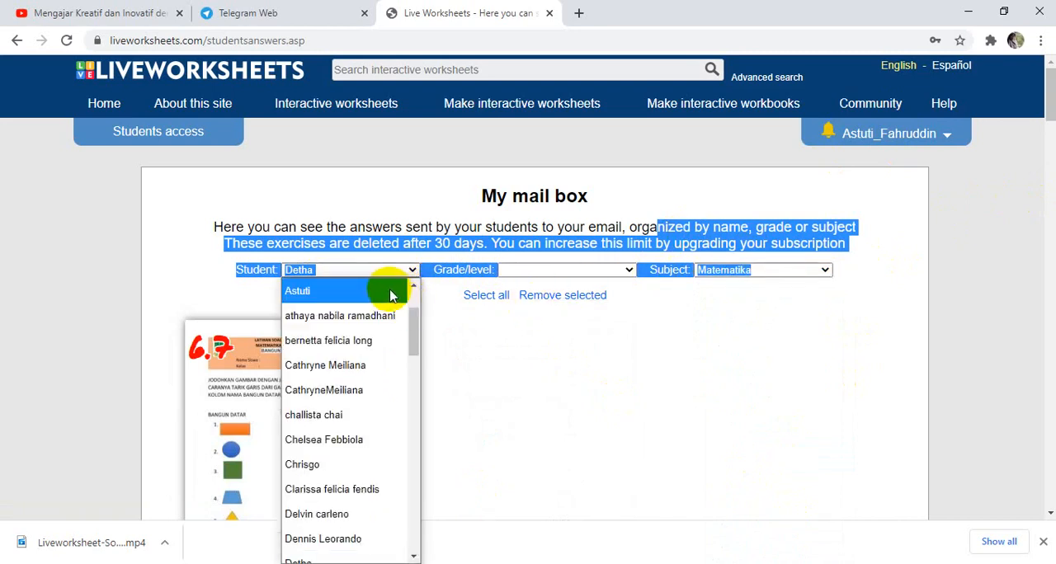
{"action": "left_click", "coordinate": [370, 292]}
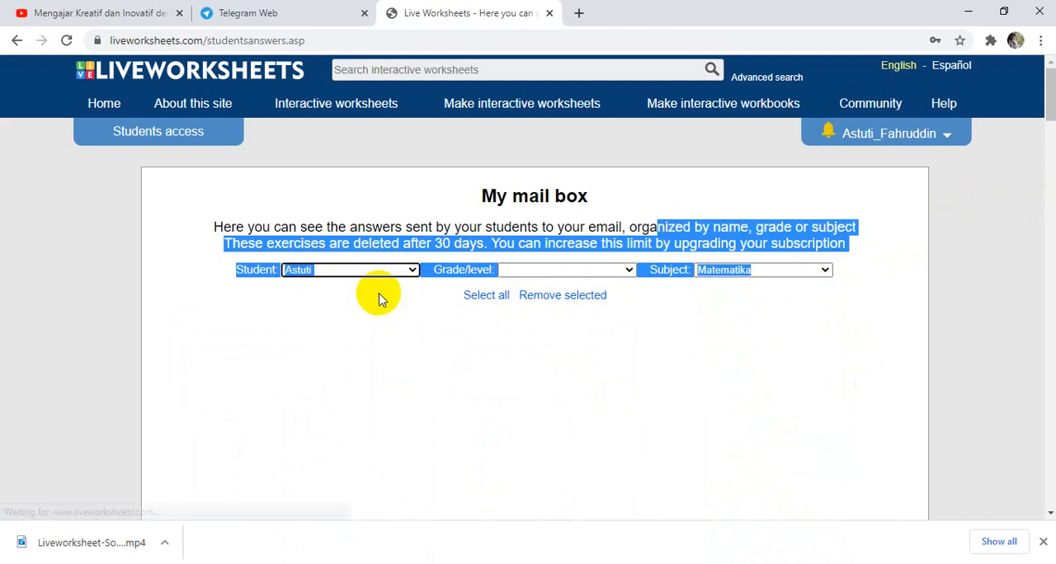
Set the subject filter to "art" to view the second student's answers for that subject.
{"action": "left_click", "coordinate": [825, 272]}
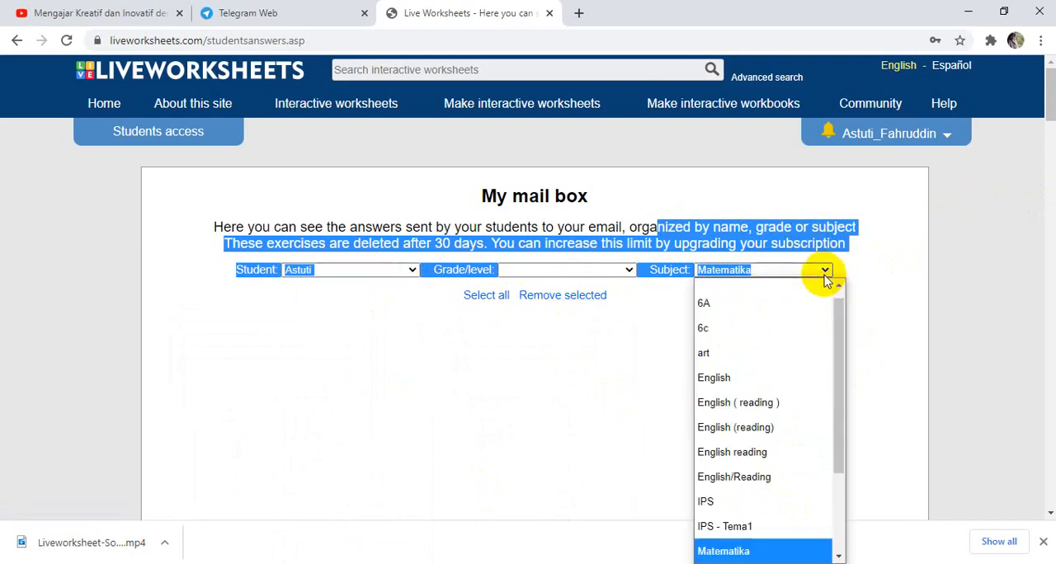
{"action": "left_click_drag", "start_coordinate": [839, 310], "coordinate": [841, 318]}
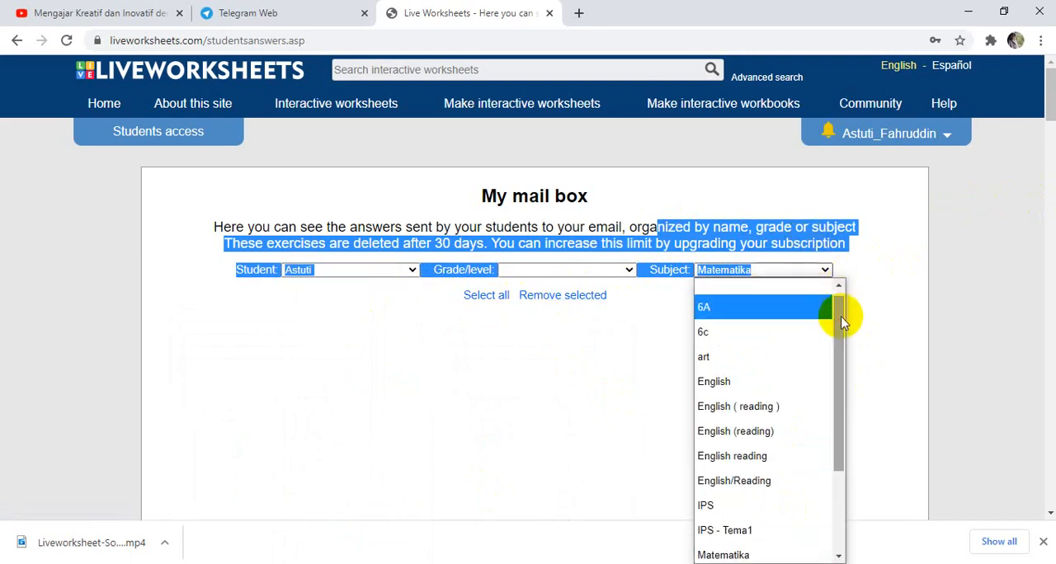
{"action": "left_click", "coordinate": [729, 357]}
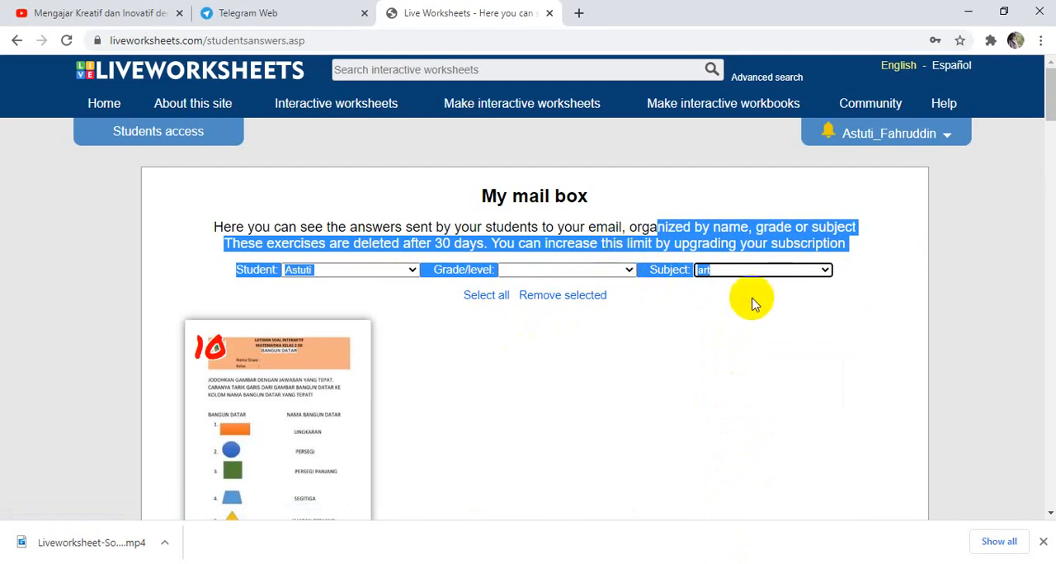
{"action": "left_click", "coordinate": [715, 273]}
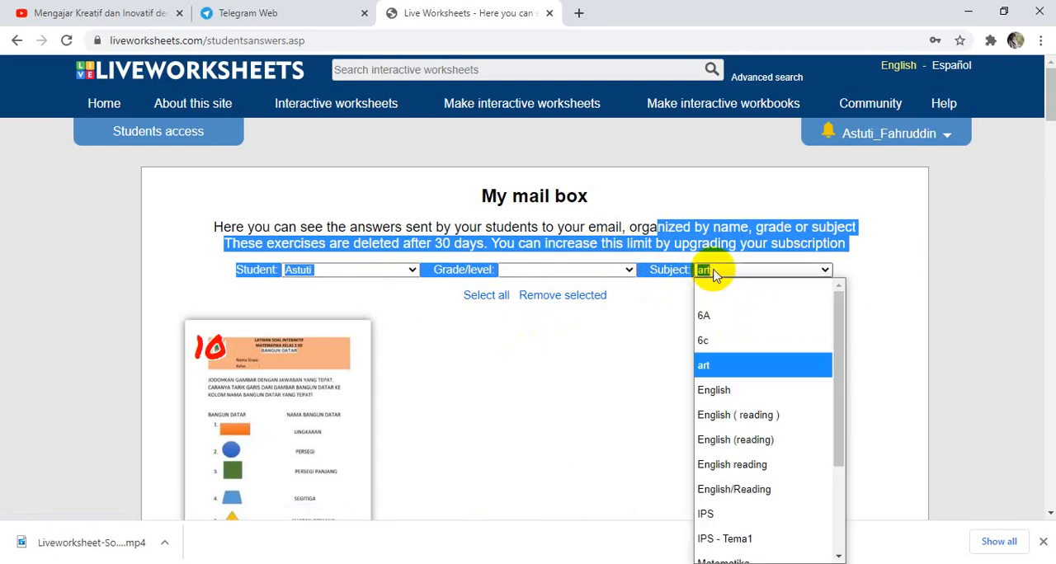
{"action": "left_click", "coordinate": [514, 401]}
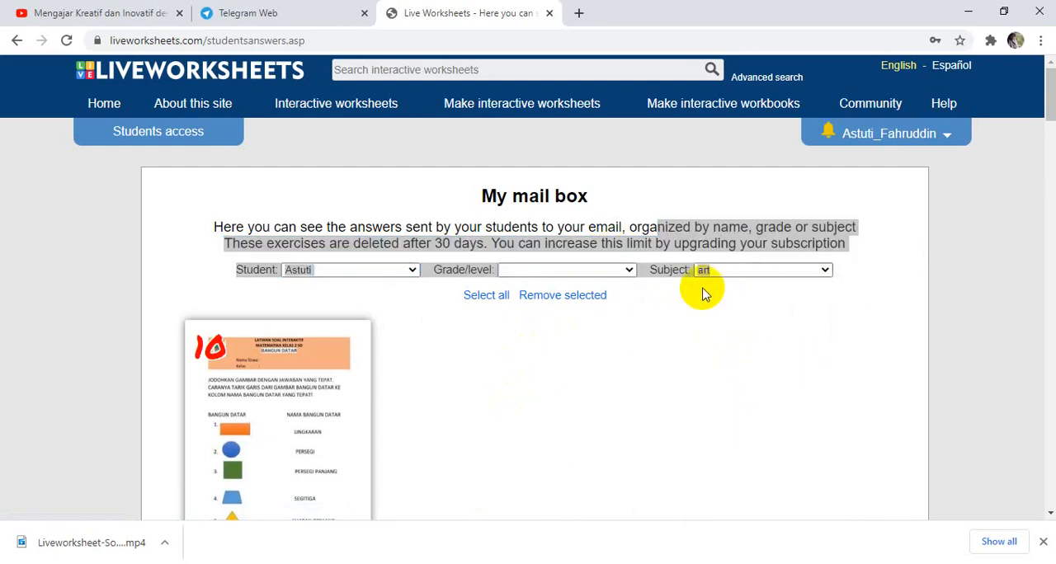